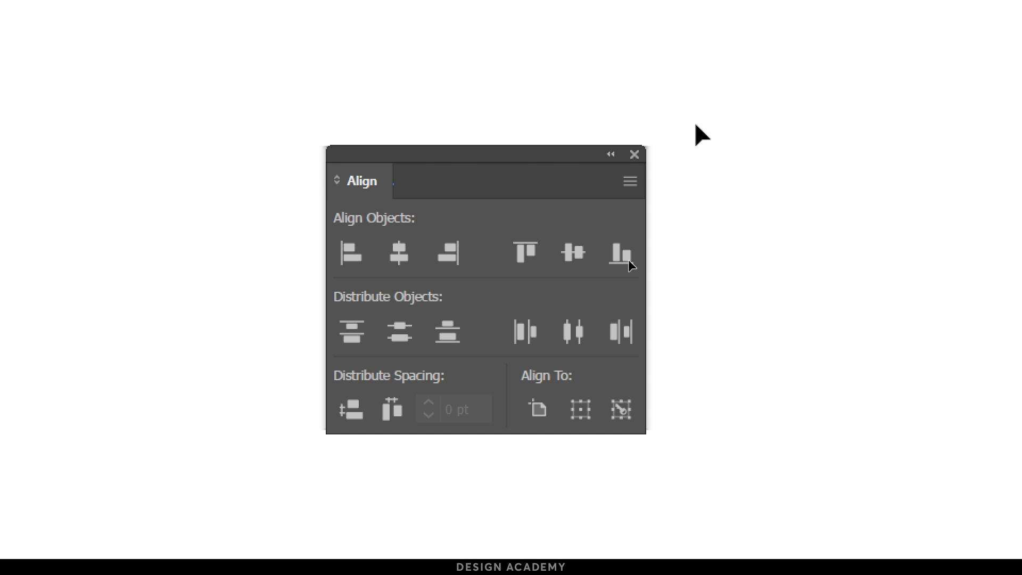
{"action": "key", "text": "space"}
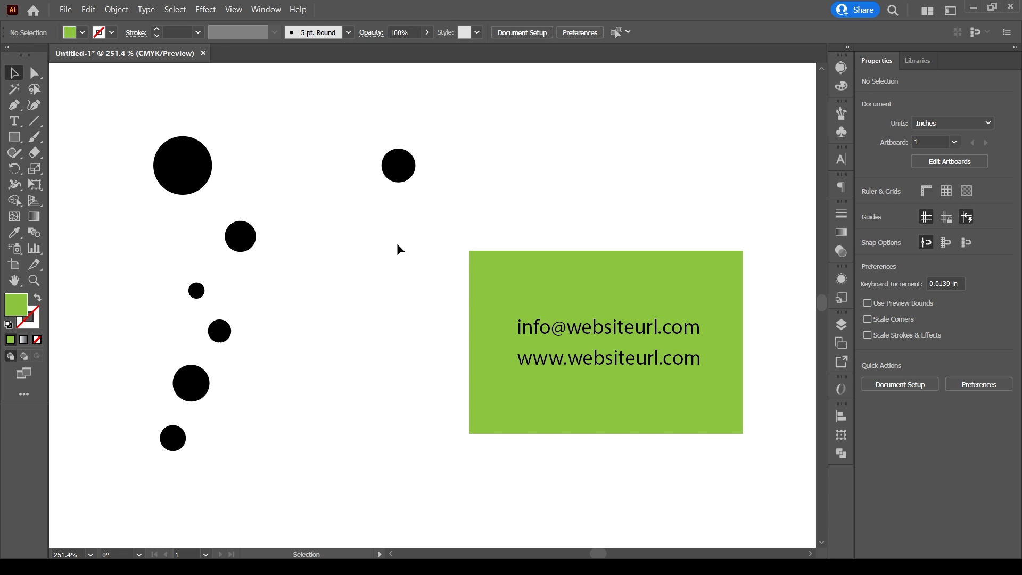
{"action": "left_click_drag", "start_coordinate": [581, 360], "coordinate": [598, 360]}
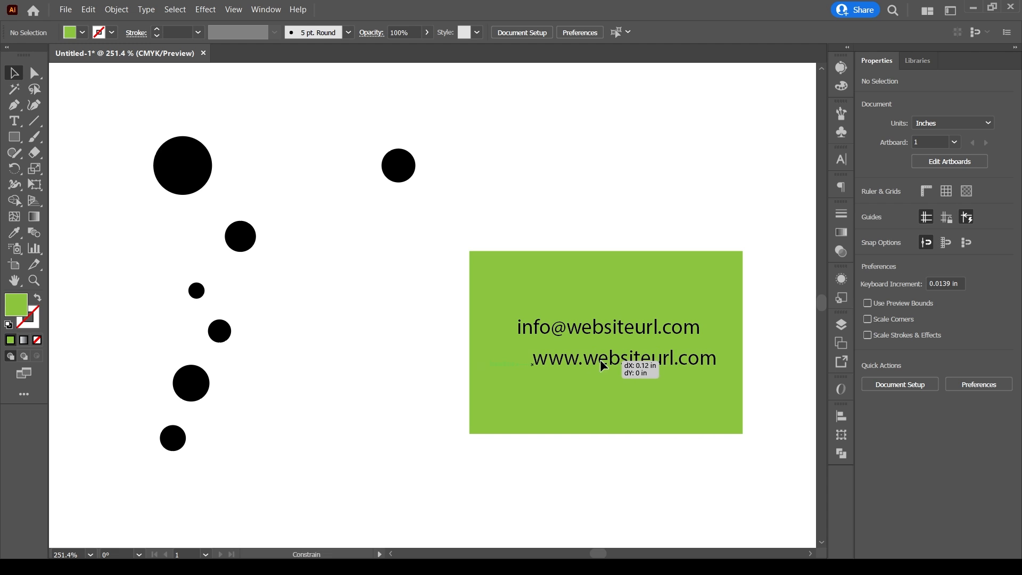
{"action": "left_click", "coordinate": [414, 333]}
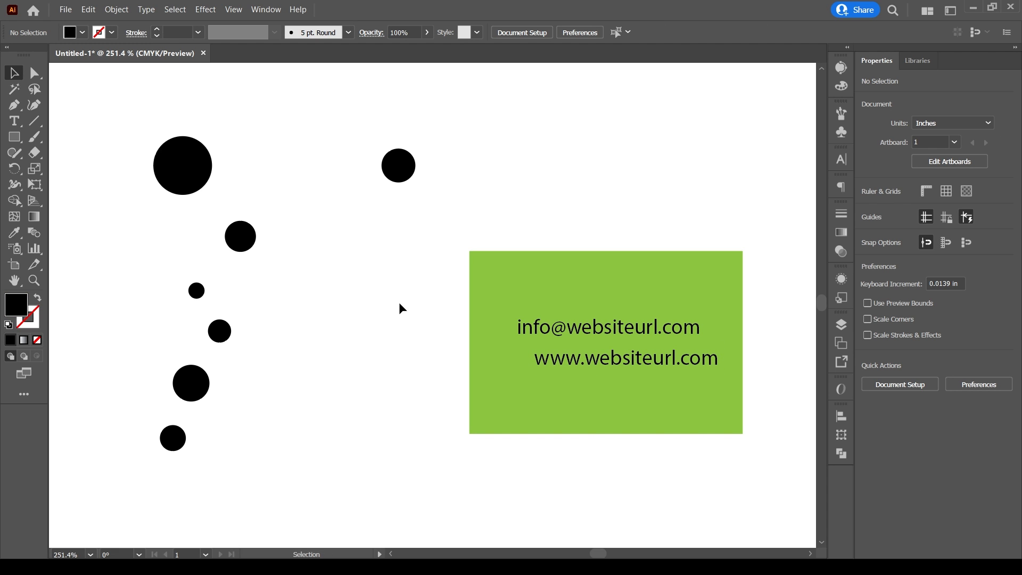
Select the six scattered circles in the column and open the Align panel as a floating panel beside them.
{"action": "left_click_drag", "start_coordinate": [315, 126], "coordinate": [121, 474]}
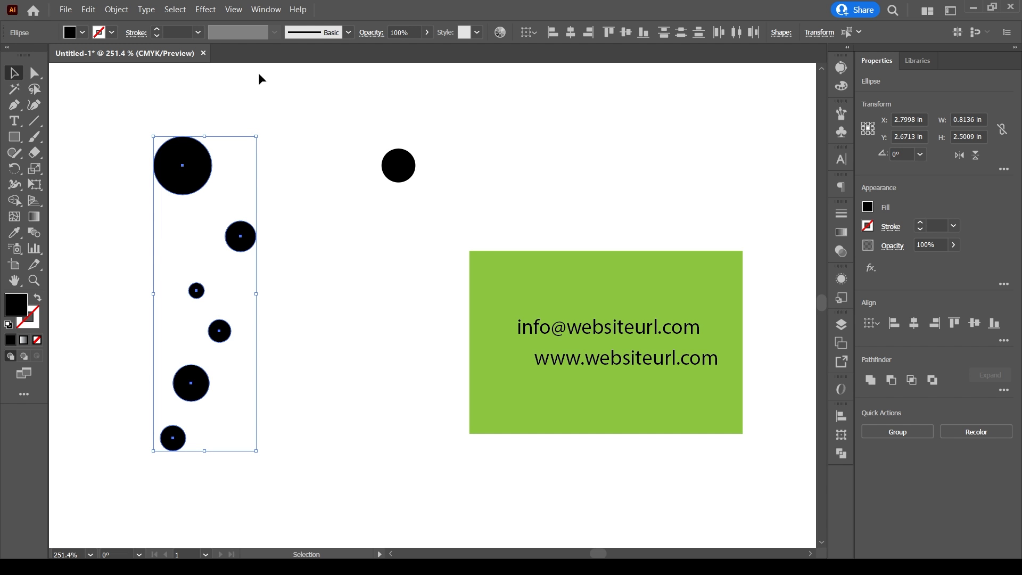
{"action": "left_click", "coordinate": [258, 12]}
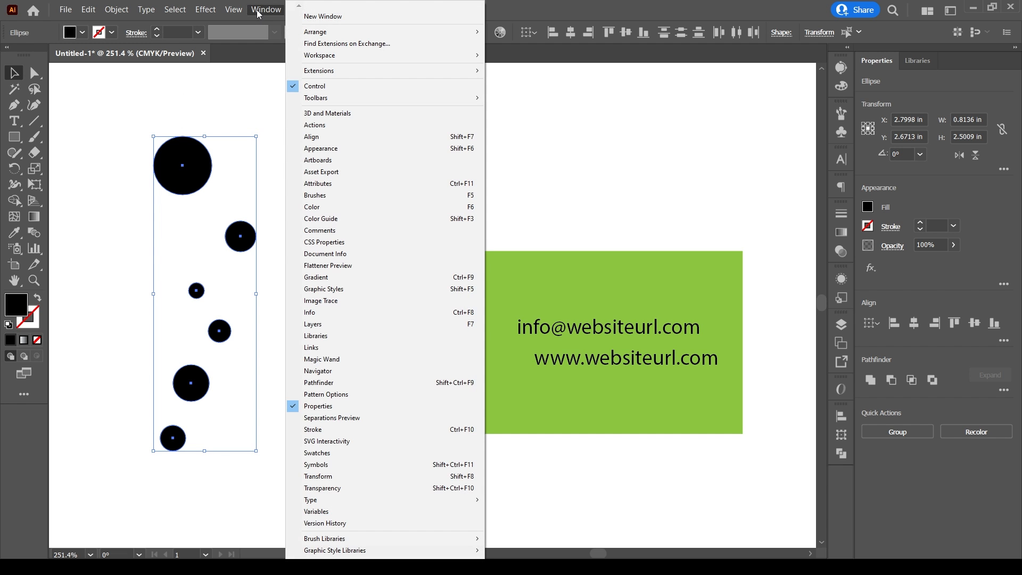
{"action": "left_click", "coordinate": [355, 138]}
{"action": "left_click_drag", "start_coordinate": [686, 410], "coordinate": [513, 158]}
{"action": "left_click", "coordinate": [842, 435]}
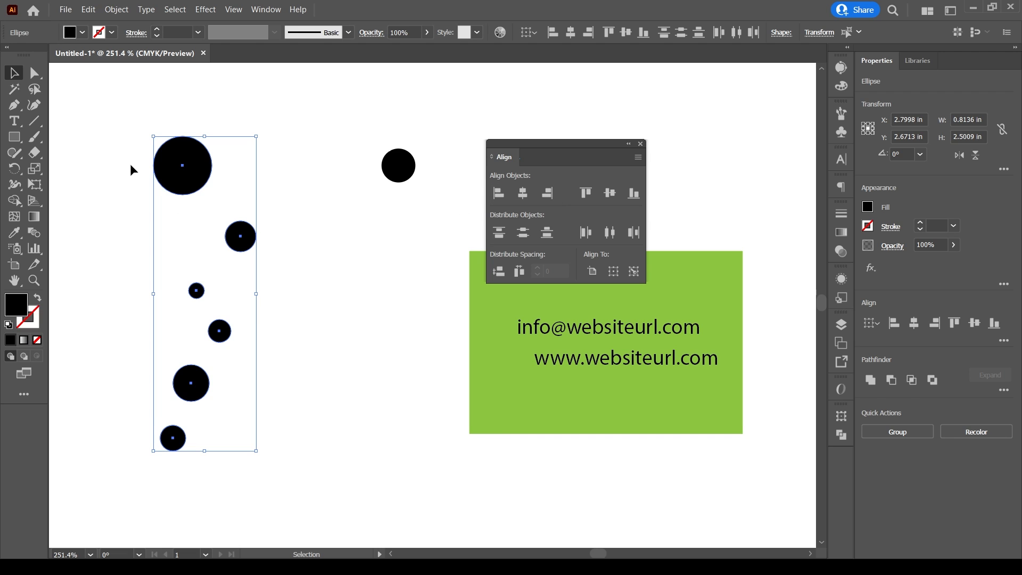
Try to align the left edges of the six selected circles to the selection.
{"action": "left_click_drag", "start_coordinate": [145, 168], "coordinate": [289, 483]}
{"action": "left_click", "coordinate": [499, 195]}
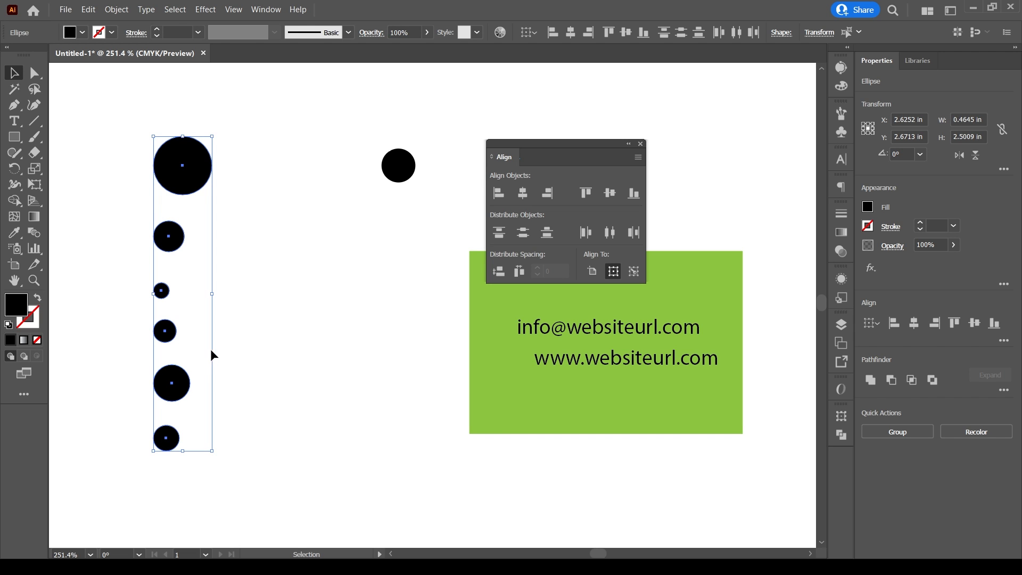
{"action": "key", "text": "ctrl+z"}
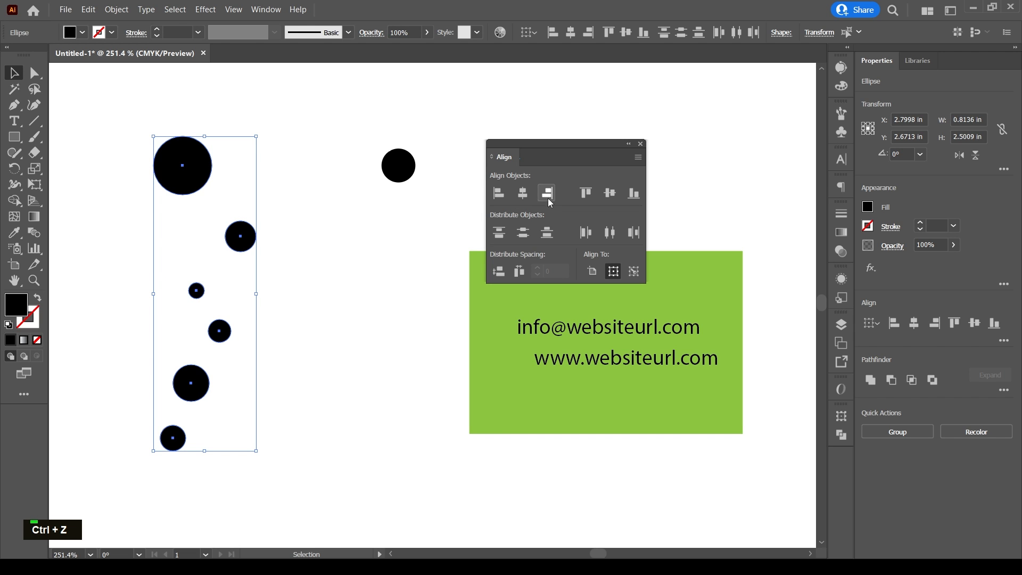
{"action": "left_click_drag", "start_coordinate": [135, 123], "coordinate": [297, 475]}
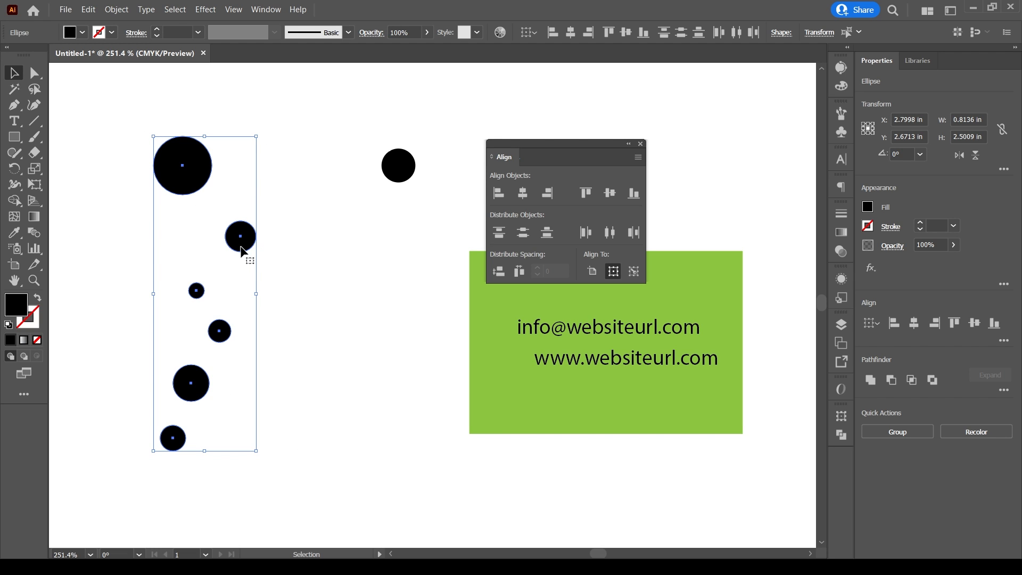
{"action": "left_click", "coordinate": [503, 196]}
{"action": "key", "text": "ctrl+z"}
{"action": "key", "text": "ctrl+z"}
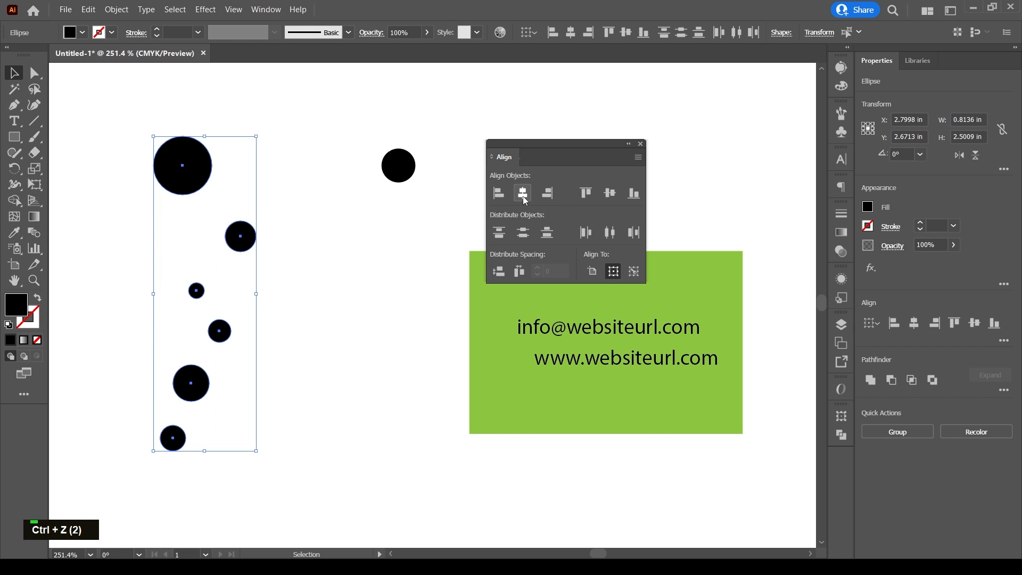
Try to center the six circles horizontally within the selection, and try to align their right edges.
{"action": "left_click", "coordinate": [523, 195]}
{"action": "key", "text": "ctrl+z"}
{"action": "key", "text": "ctrl+z"}
{"action": "left_click", "coordinate": [522, 196]}
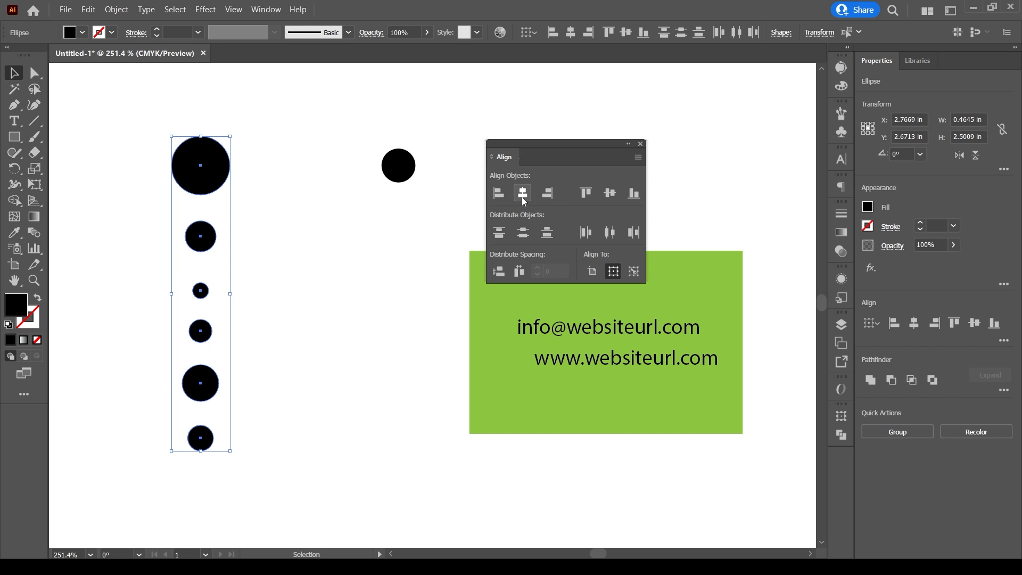
{"action": "key", "text": "ctrl+z"}
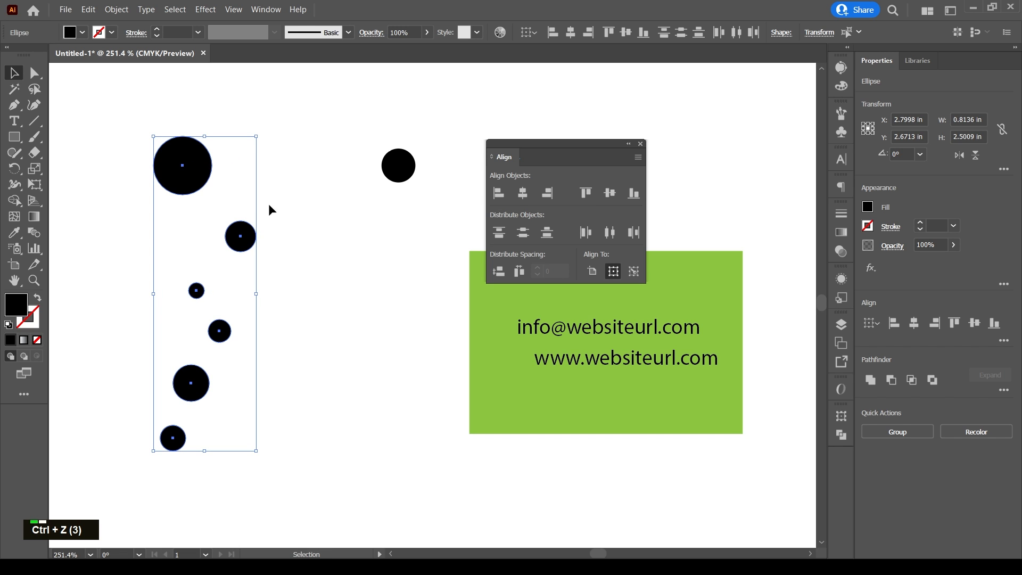
{"action": "left_click", "coordinate": [551, 199]}
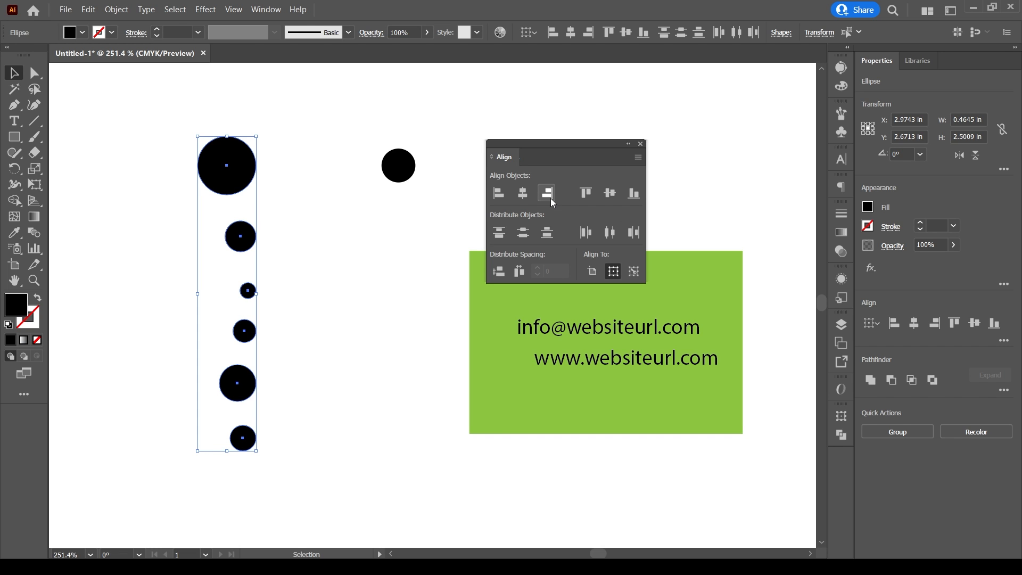
{"action": "key", "text": "ctrl+z"}
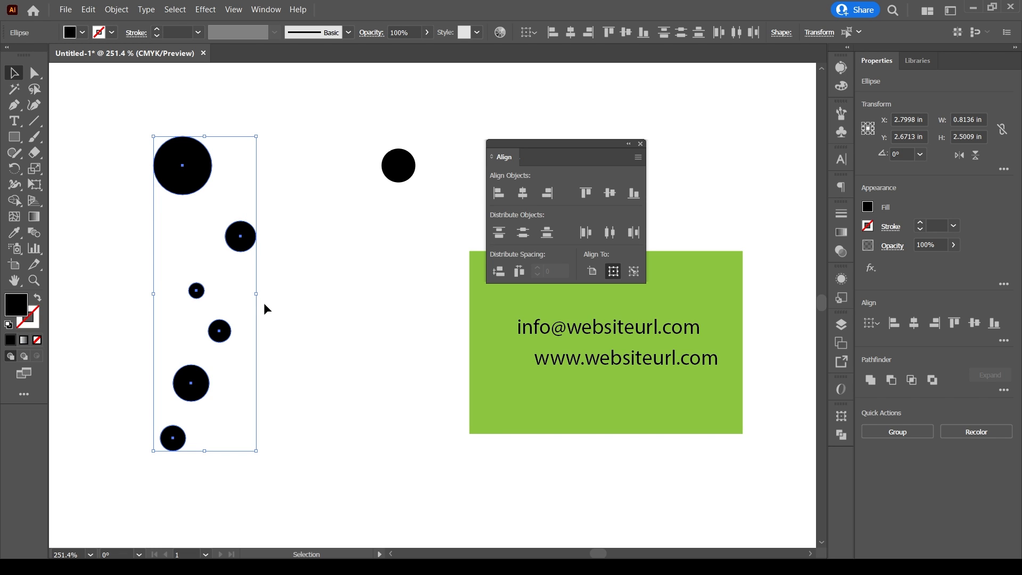
Reselect the six circles with the smallest one as key object and try to align the others to its left edge.
{"action": "left_click", "coordinate": [201, 297]}
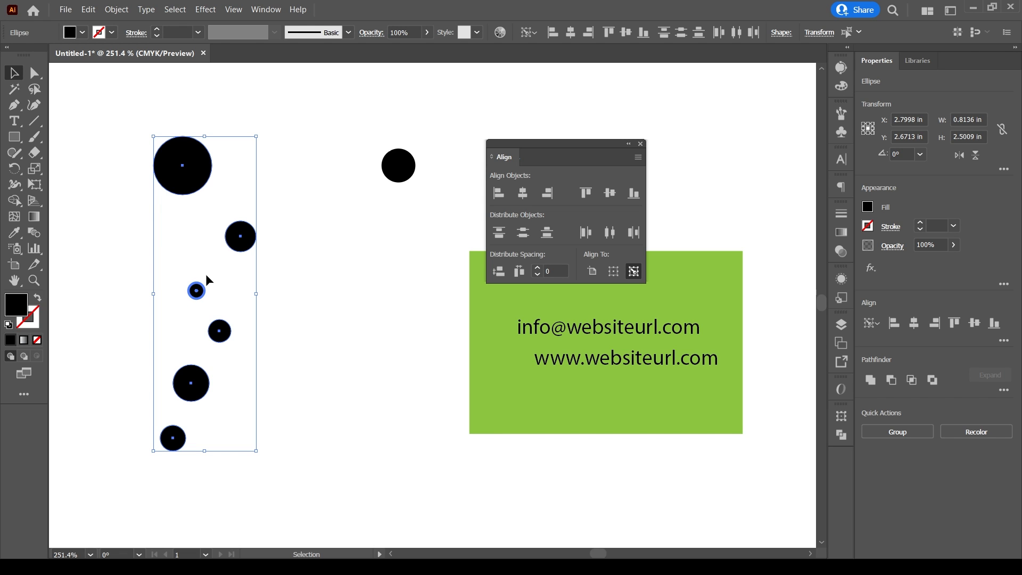
{"action": "left_click", "coordinate": [270, 294]}
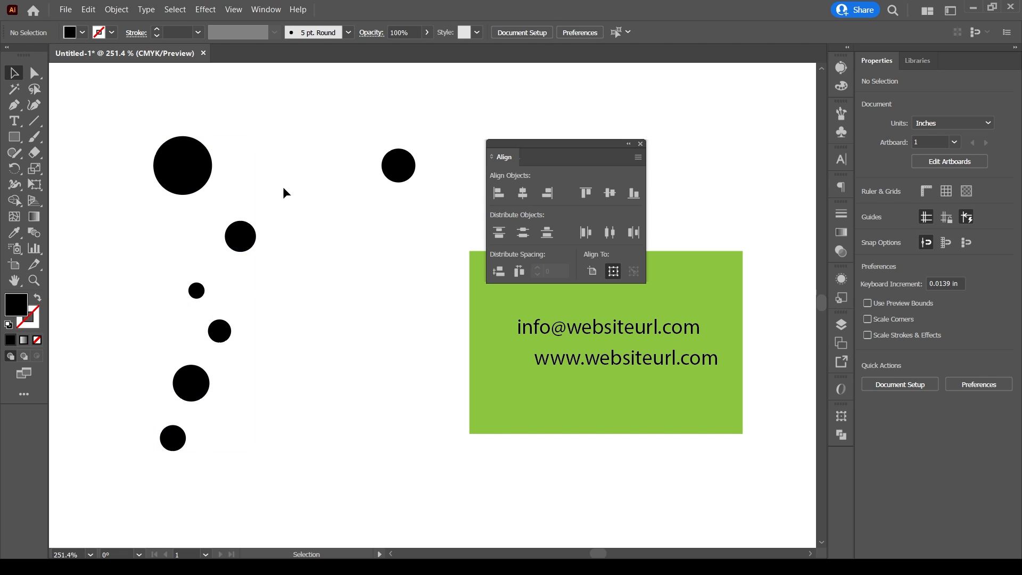
{"action": "left_click_drag", "start_coordinate": [311, 113], "coordinate": [110, 492]}
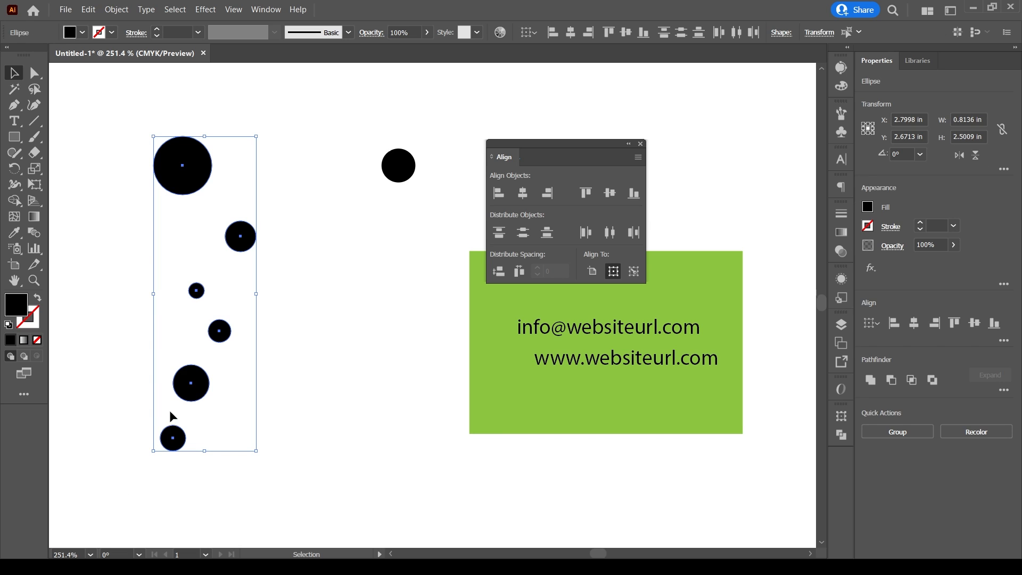
{"action": "left_click", "coordinate": [198, 299]}
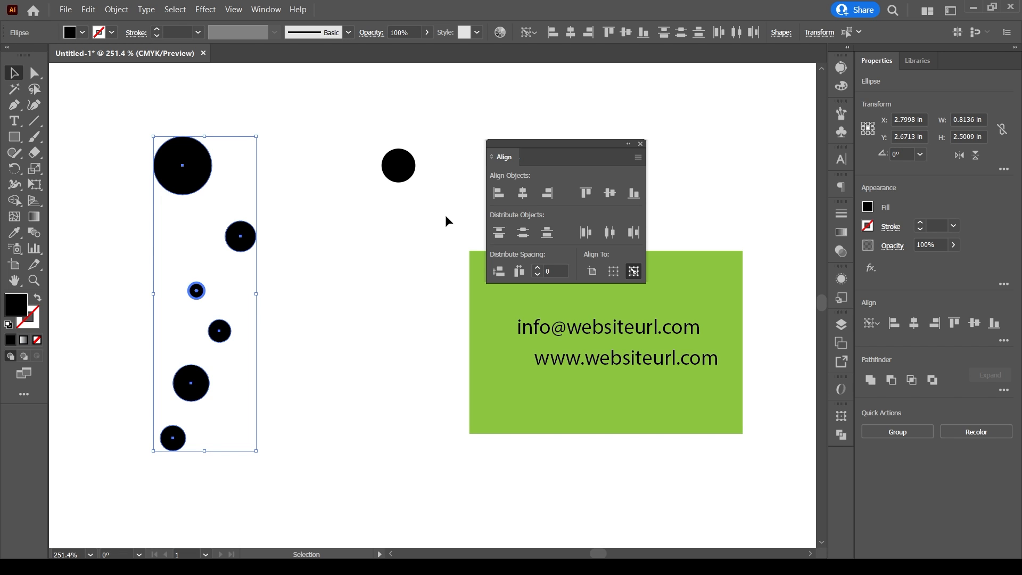
{"action": "left_click", "coordinate": [498, 194]}
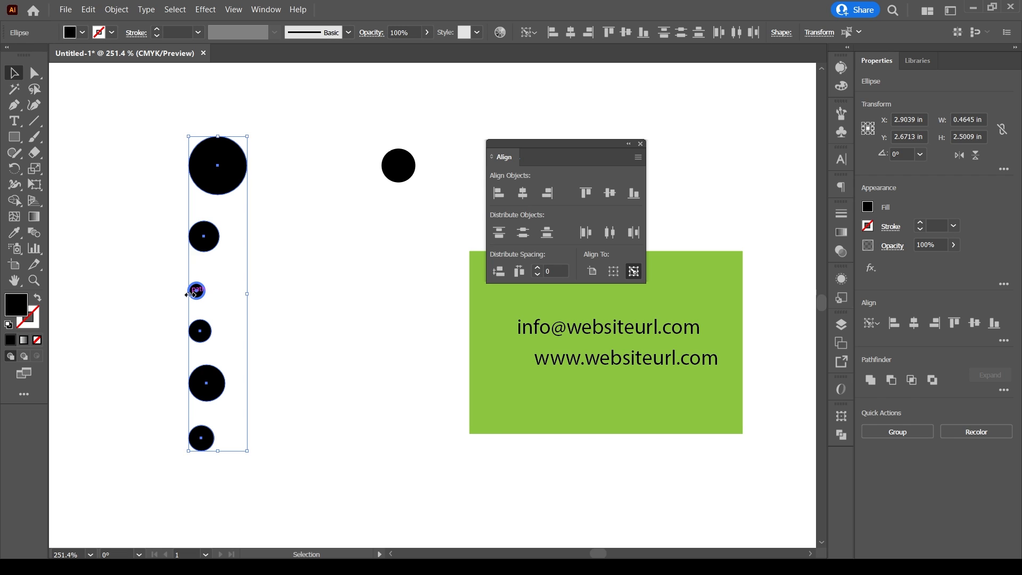
{"action": "key", "text": "ctrl+z"}
{"action": "key", "text": "ctrl+z"}
{"action": "key", "text": "ctrl+z"}
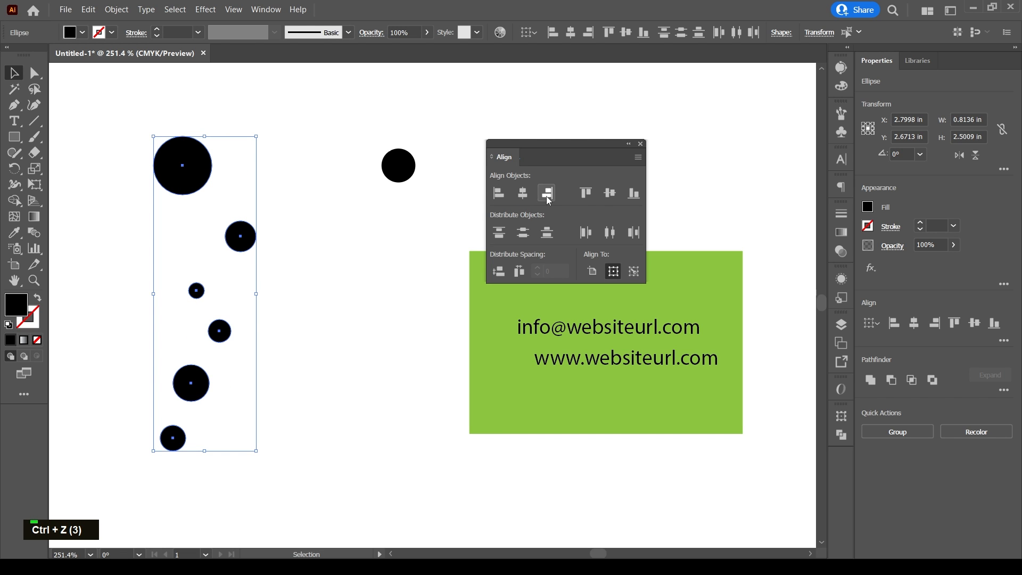
Try to align the circles to the right edge of the smallest circle, using it as the key object.
{"action": "left_click", "coordinate": [192, 292]}
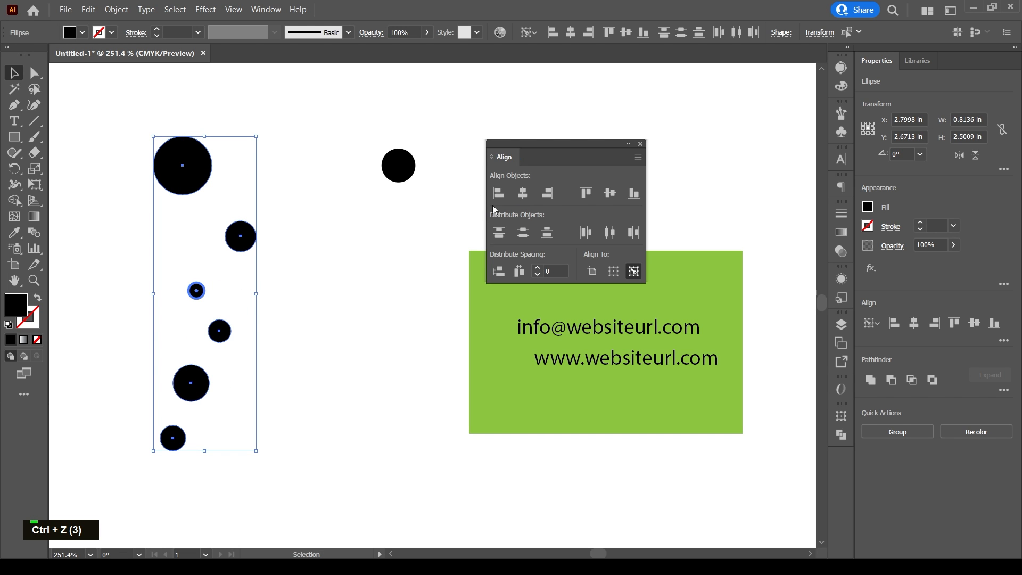
{"action": "left_click", "coordinate": [547, 193]}
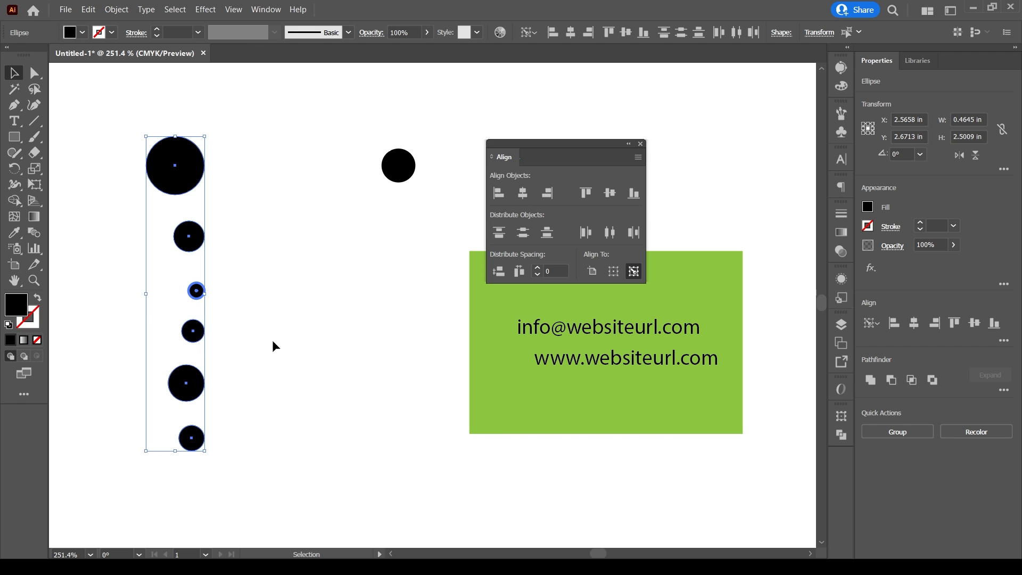
{"action": "key", "text": "ctrl+z"}
{"action": "key", "text": "ctrl+z"}
{"action": "key", "text": "ctrl+z"}
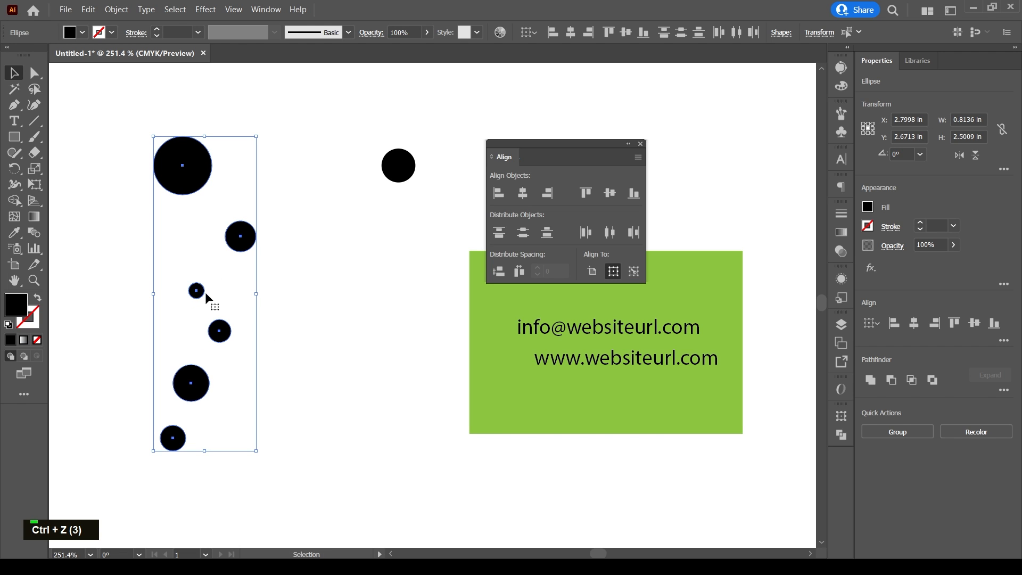
Try to center the circles horizontally on the lowest circle, using it as the key object.
{"action": "left_click", "coordinate": [173, 440]}
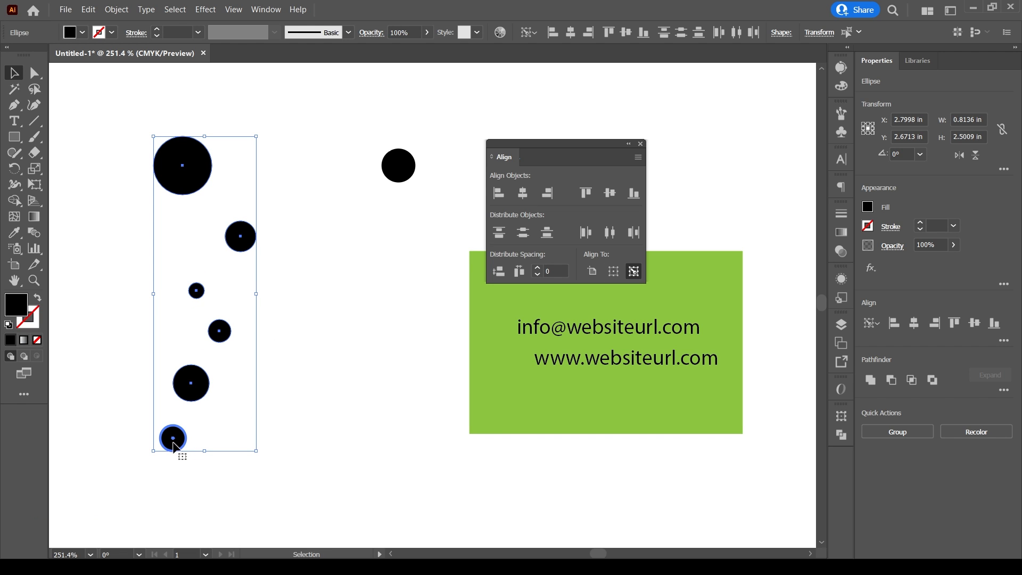
{"action": "left_click", "coordinate": [523, 197]}
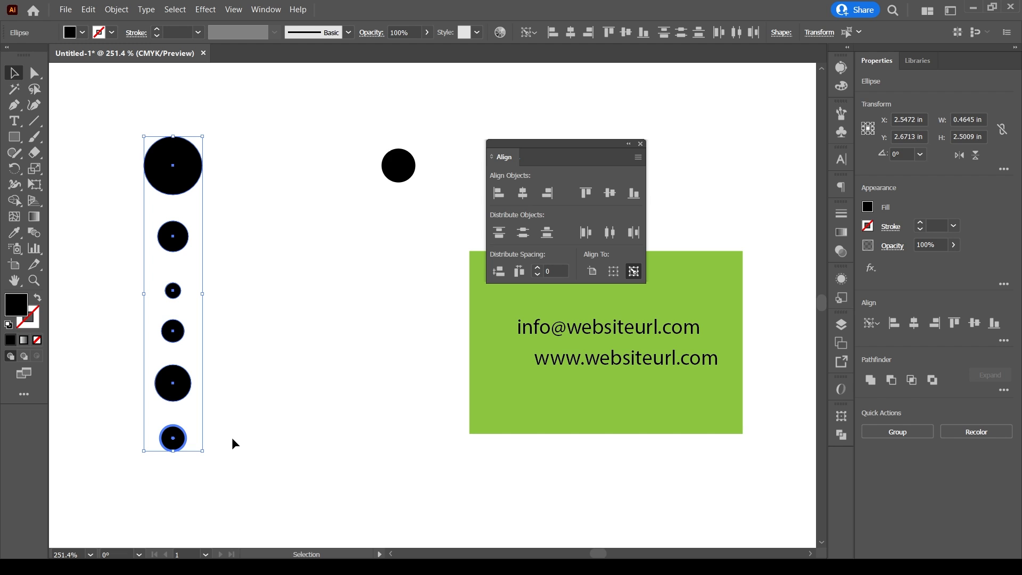
{"action": "key", "text": "ctrl+z"}
Try to align the top edges of the six circles in the column to the selection.
{"action": "key", "text": "ctrl+space"}
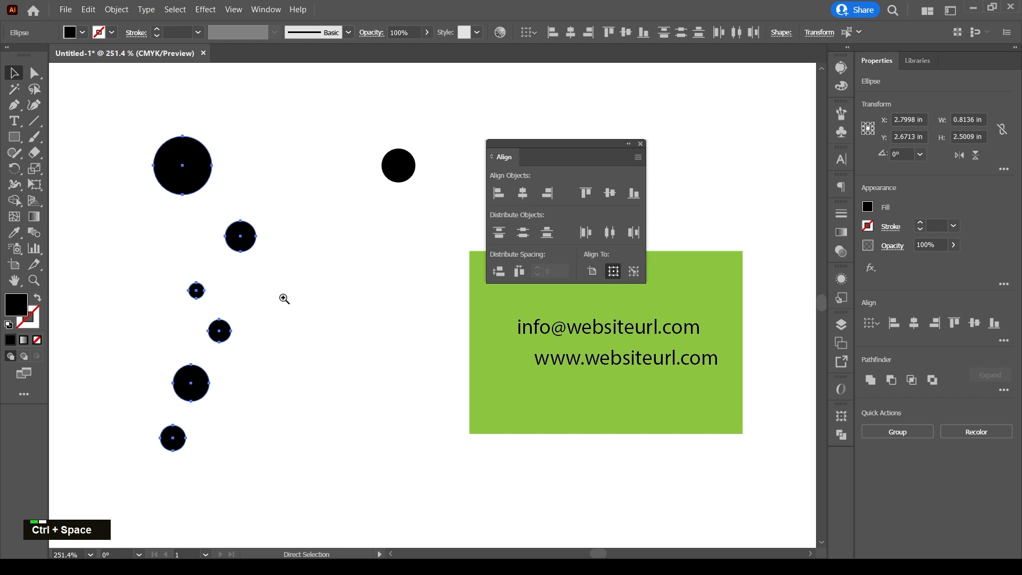
{"action": "left_click_drag", "start_coordinate": [285, 299], "coordinate": [234, 303]}
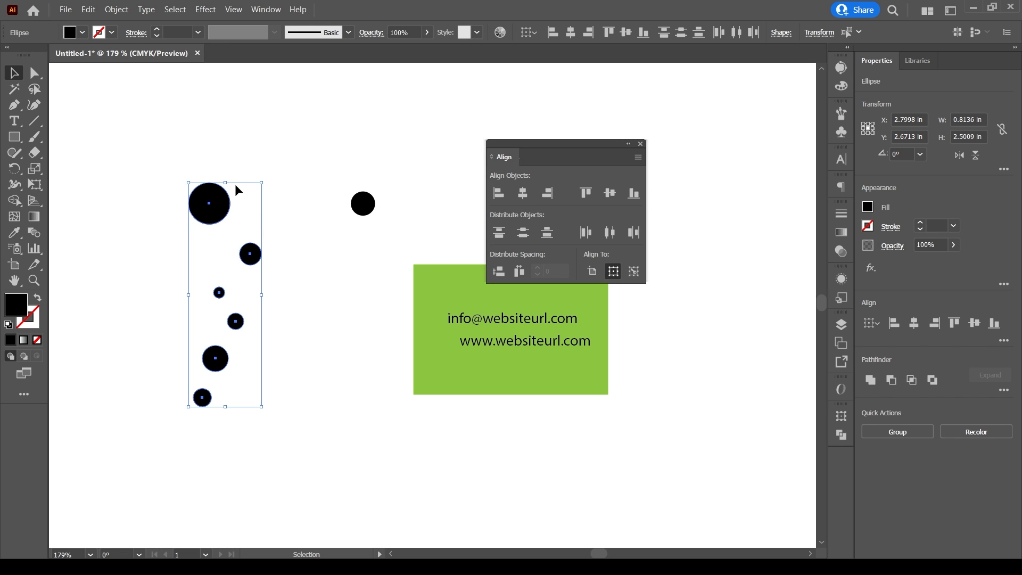
{"action": "left_click", "coordinate": [586, 199]}
{"action": "left_click_drag", "start_coordinate": [221, 173], "coordinate": [301, 192]}
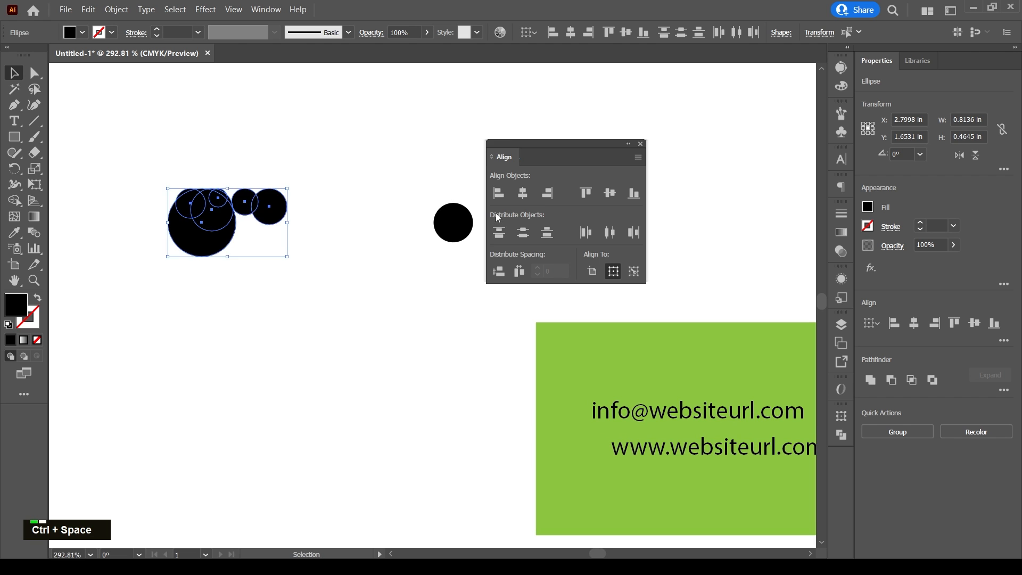
{"action": "key", "text": "ctrl+z"}
Try to align the bottom edges of the six circles, and try to center them vertically within the selection.
{"action": "left_click", "coordinate": [634, 194]}
{"action": "key", "text": "space"}
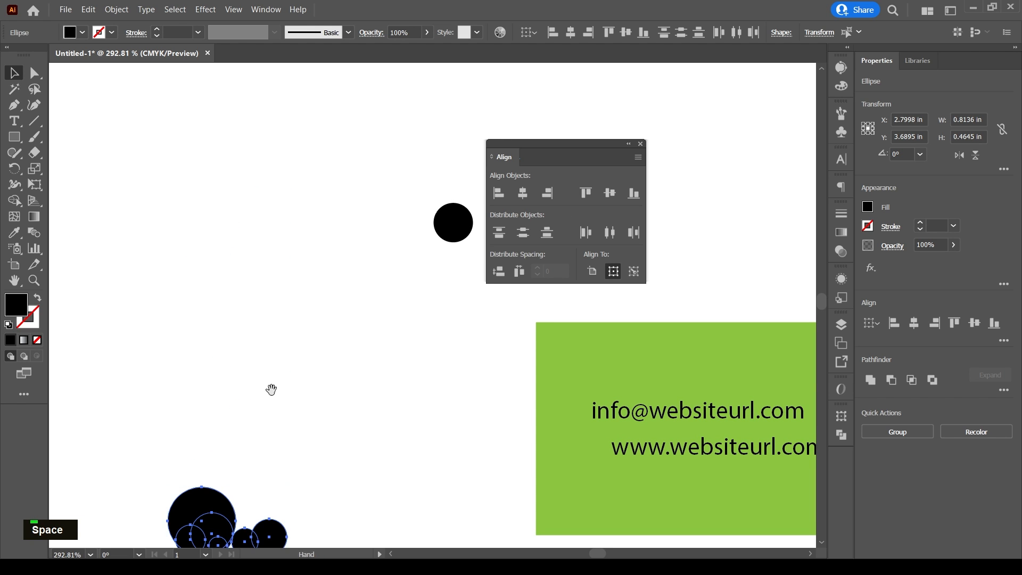
{"action": "left_click_drag", "start_coordinate": [271, 389], "coordinate": [259, 333]}
{"action": "key", "text": "ctrl+z"}
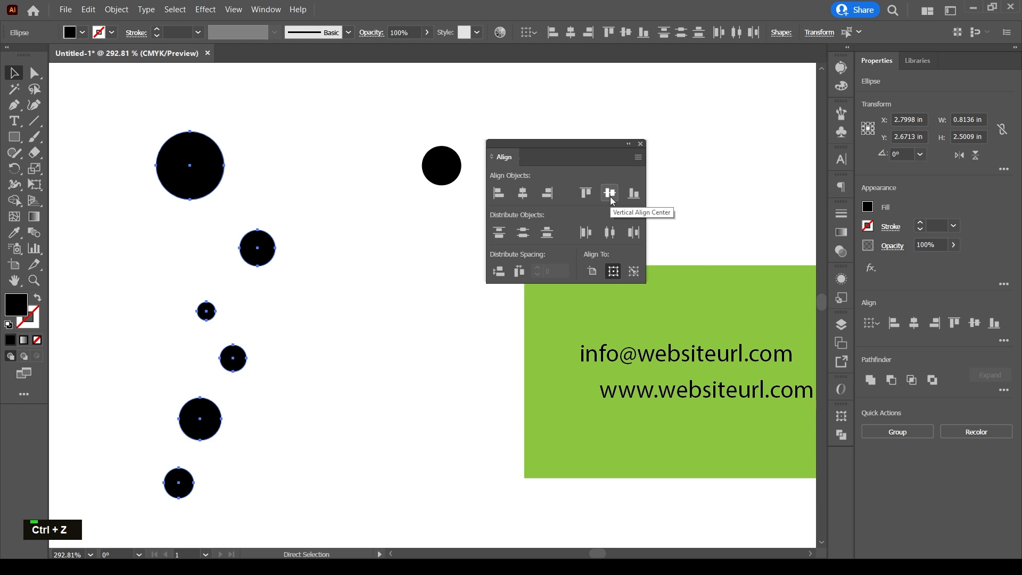
{"action": "left_click", "coordinate": [611, 194]}
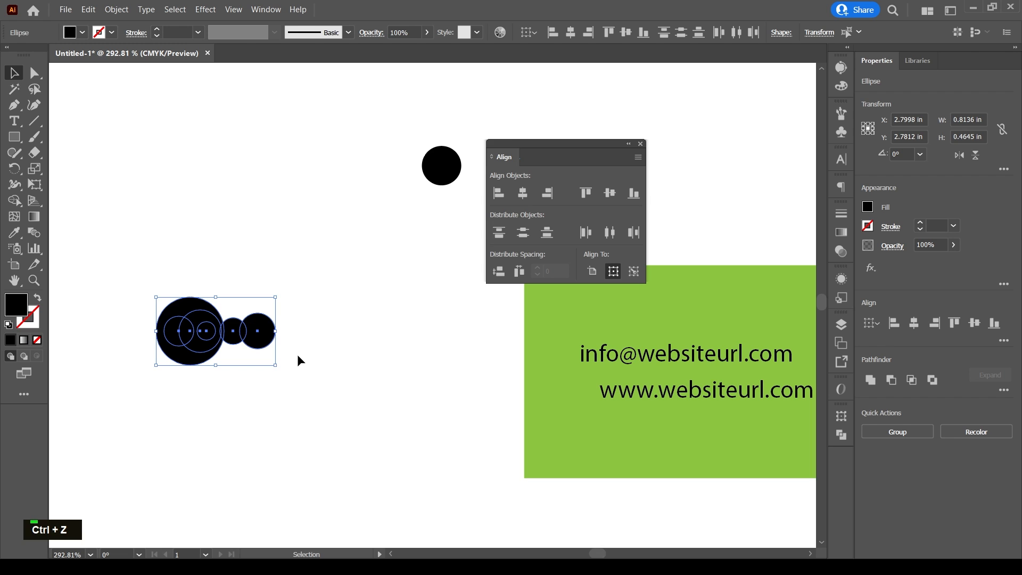
{"action": "key", "text": "ctrl+z"}
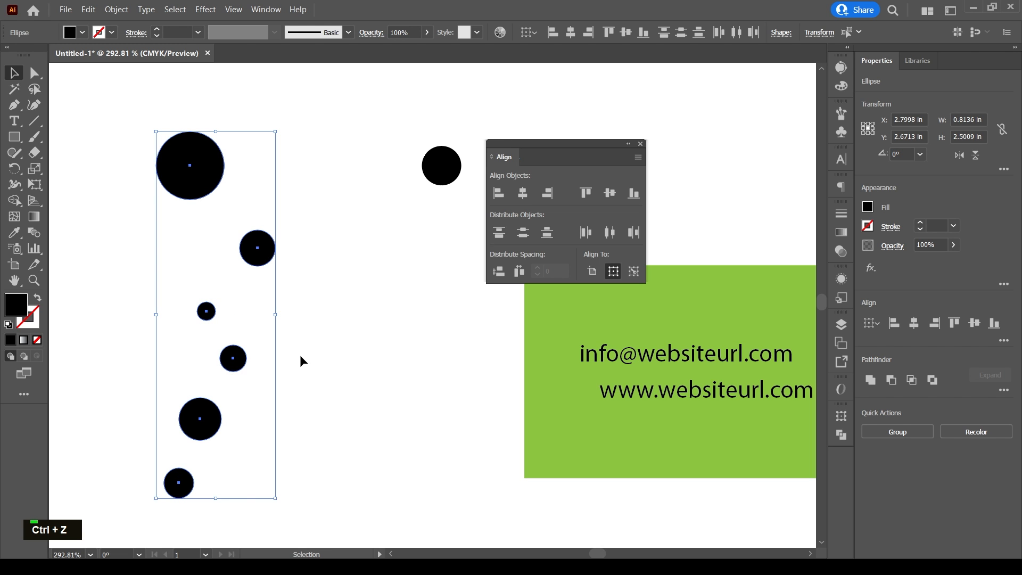
Rotate the six selected circles together by 90° so that the column becomes a horizontal row.
{"action": "left_click", "coordinate": [311, 318], "text": "ctrl+alt"}
{"action": "left_click_drag", "start_coordinate": [297, 315], "coordinate": [260, 237]}
{"action": "left_click_drag", "start_coordinate": [207, 243], "coordinate": [312, 312]}
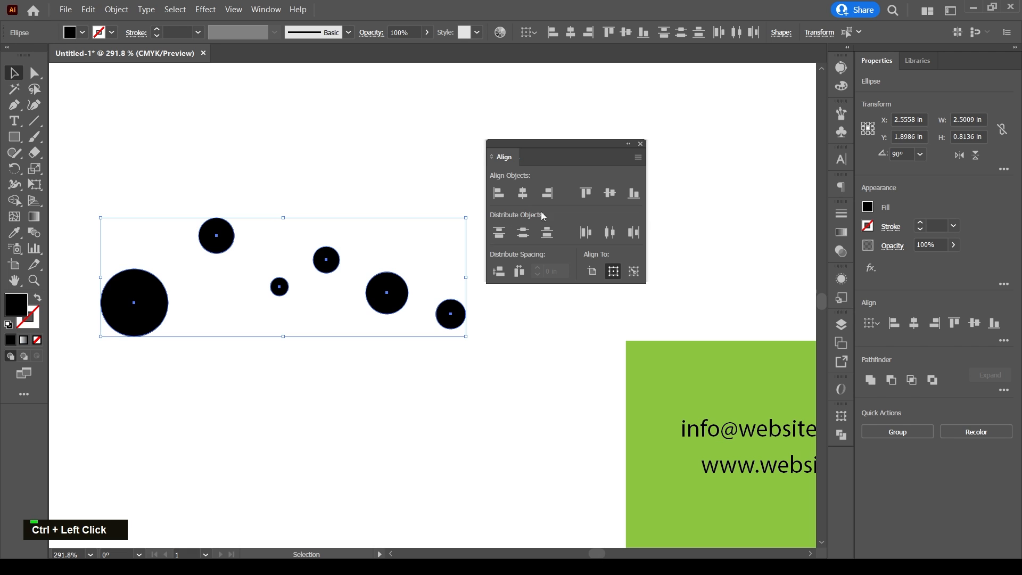
Try a top alignment on the row of circles, and align their bottom edges instead.
{"action": "left_click", "coordinate": [586, 193]}
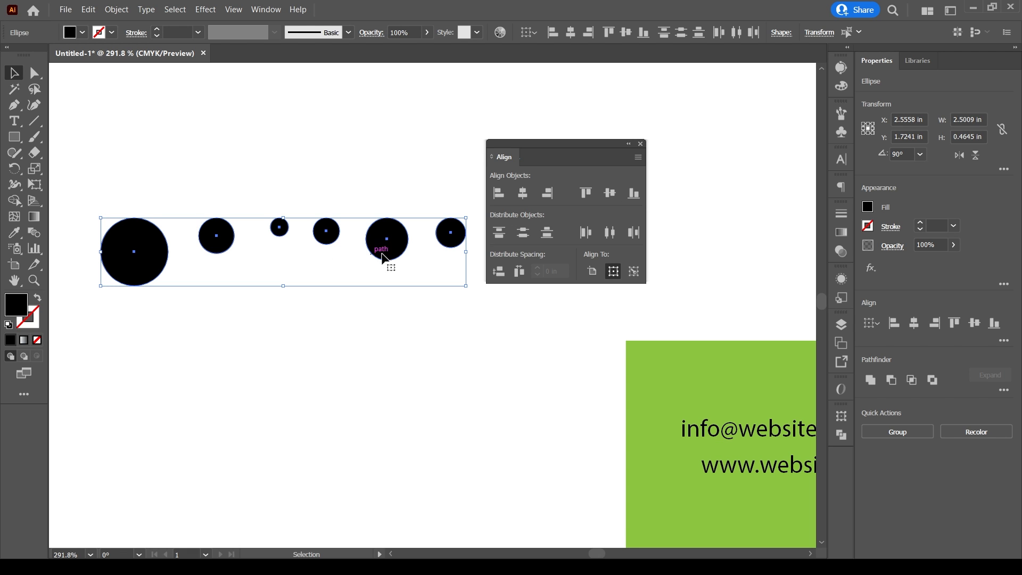
{"action": "key", "text": "ctrl+z"}
{"action": "left_click", "coordinate": [635, 194]}
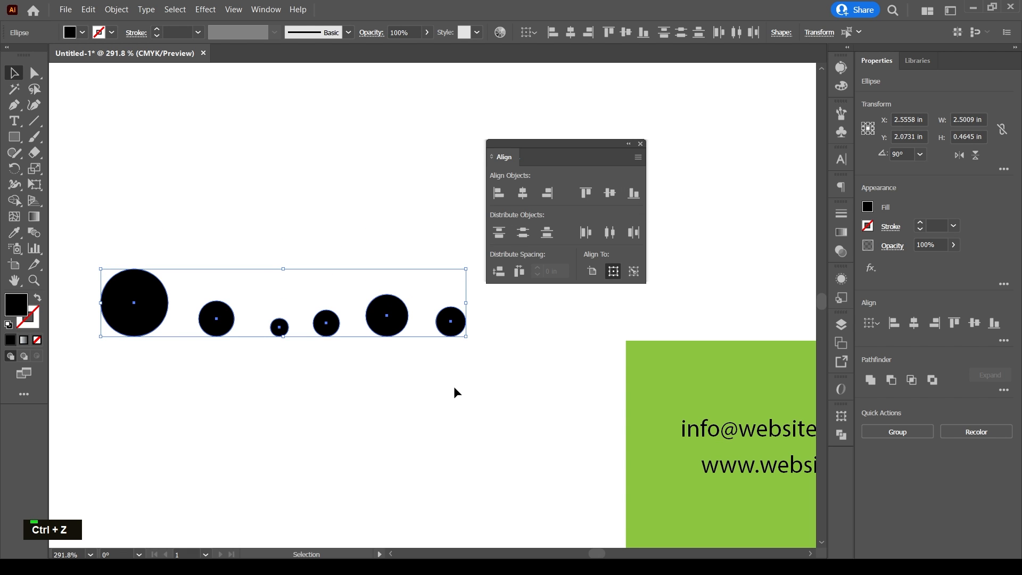
Undo the bottom alignment of the six circles and try to center them vertically within the selection.
{"action": "key", "text": "ctrl+z"}
{"action": "left_click", "coordinate": [610, 194]}
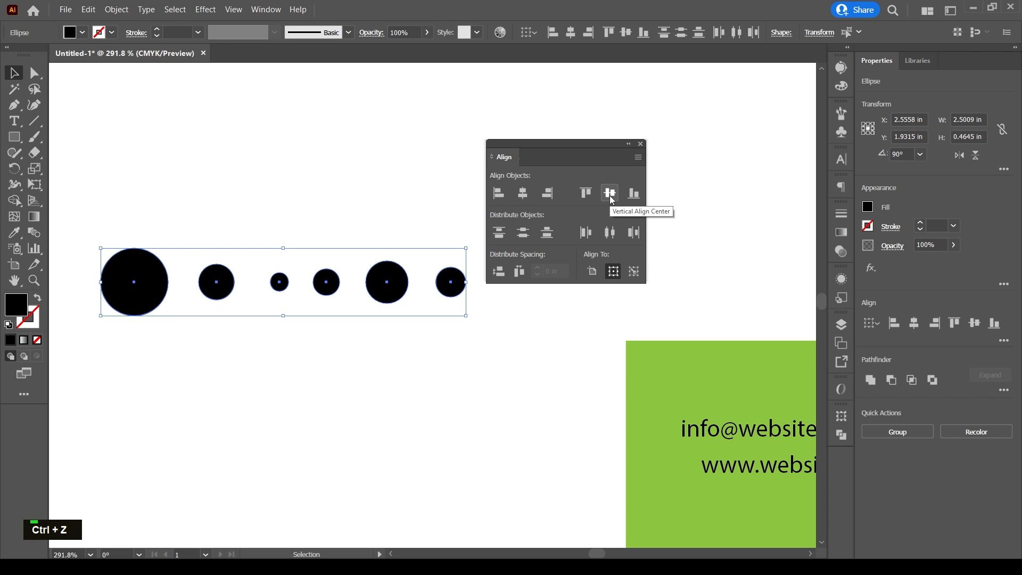
{"action": "key", "text": "ctrl+z"}
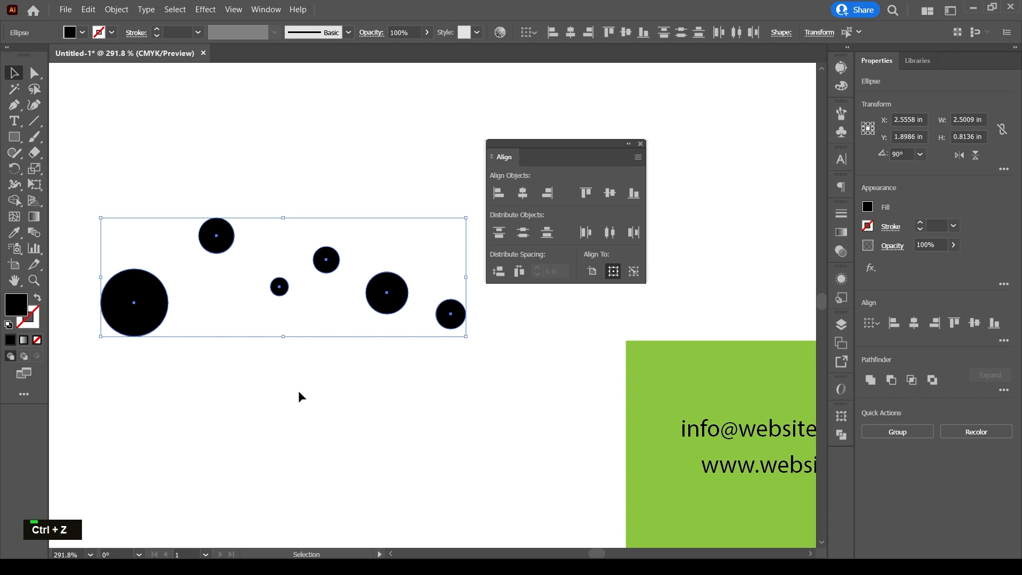
Try to align the top edges of the six circles to the smallest circle as the key object.
{"action": "left_click", "coordinate": [281, 289]}
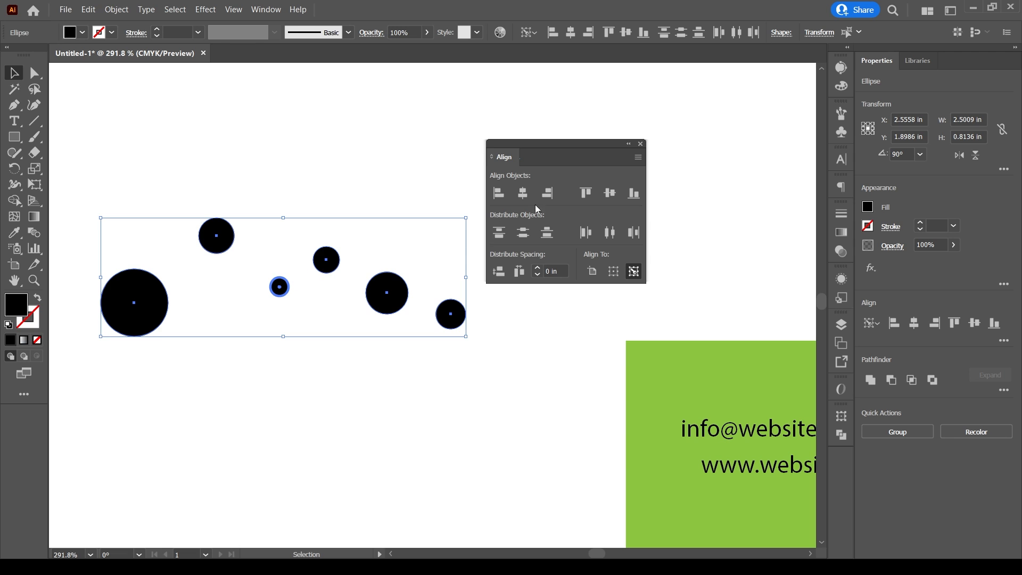
{"action": "left_click", "coordinate": [587, 195]}
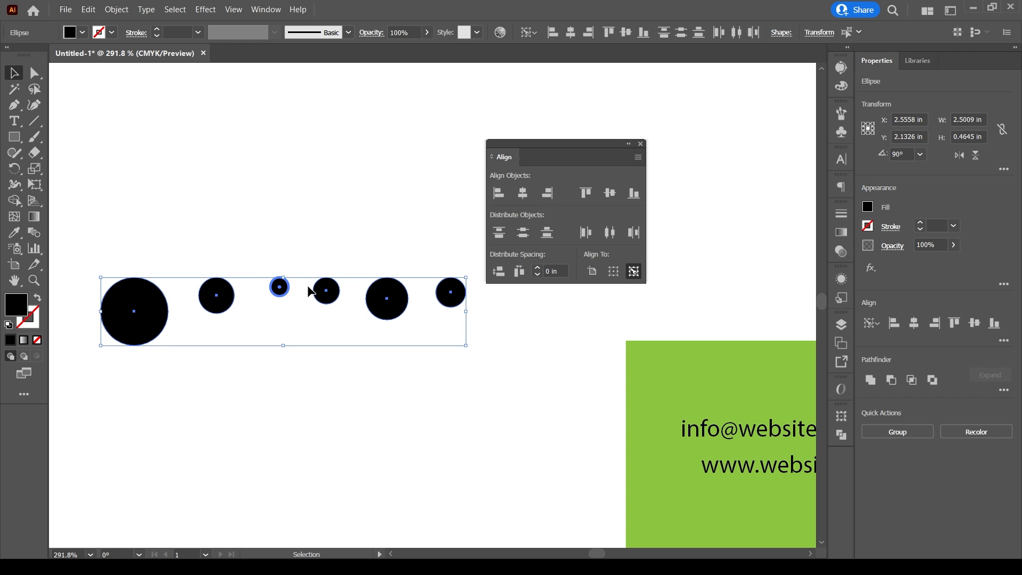
{"action": "key", "text": "ctrl+z"}
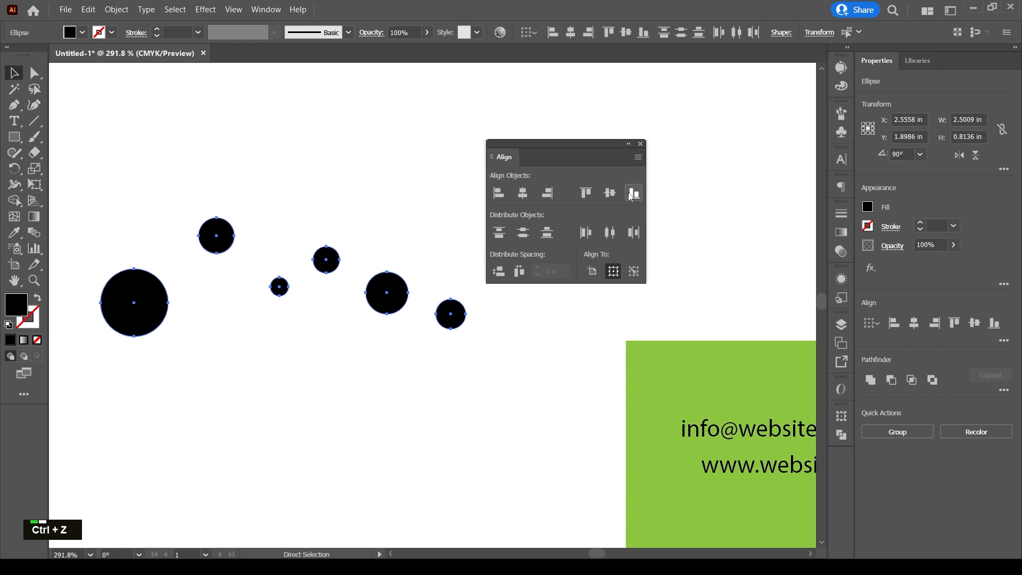
Make the second-largest circle the key object and align the bottom edges of the six circles to it.
{"action": "left_click", "coordinate": [389, 292]}
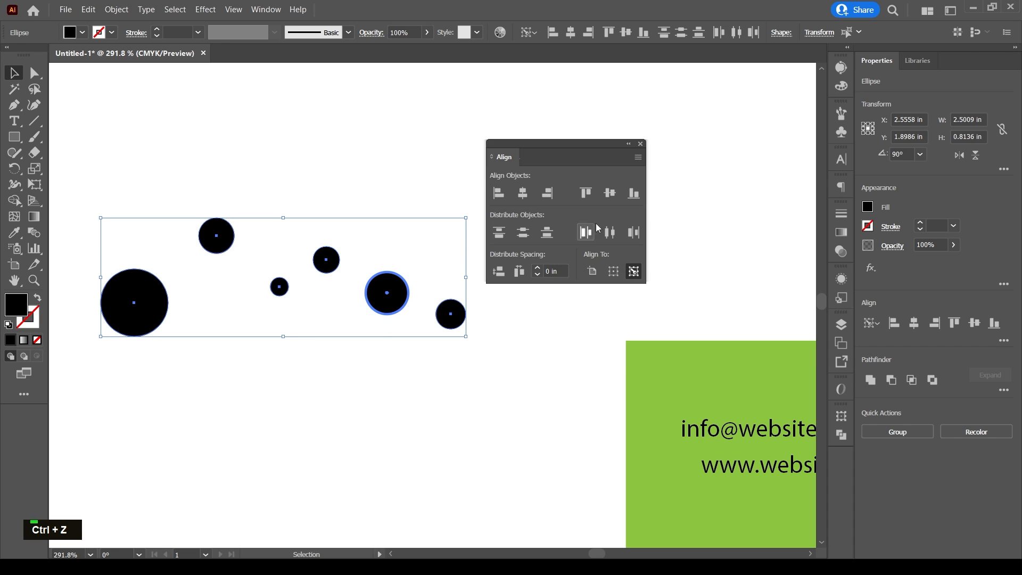
{"action": "left_click", "coordinate": [637, 197]}
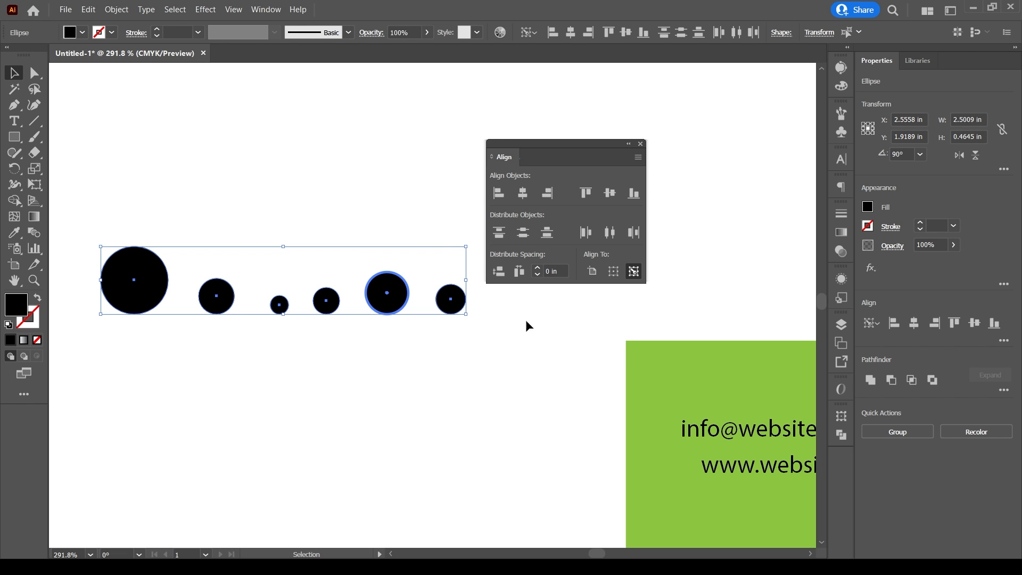
Move the Align panel out of the way and duplicate the separate circle into a horizontal row of ten circles.
{"action": "left_click_drag", "start_coordinate": [532, 299], "coordinate": [192, 348]}
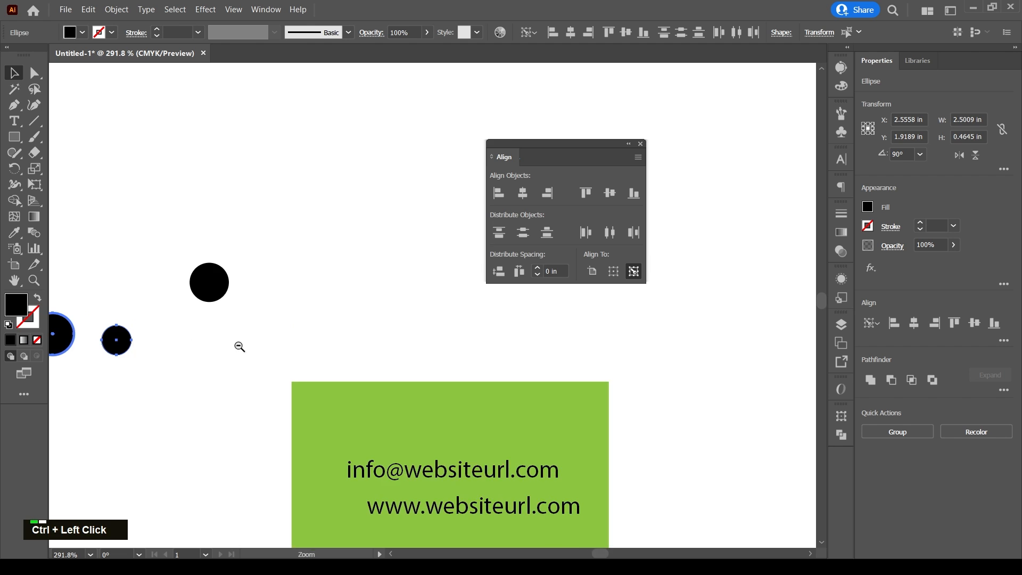
{"action": "left_click", "coordinate": [240, 346], "text": "ctrl+alt"}
{"action": "left_click_drag", "start_coordinate": [258, 395], "coordinate": [169, 309]}
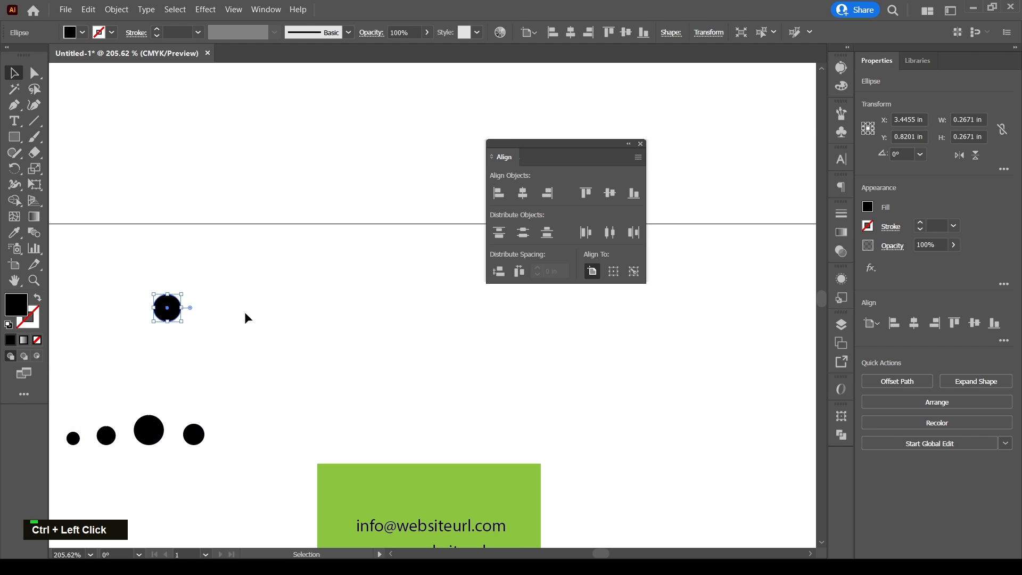
{"action": "left_click_drag", "start_coordinate": [532, 155], "coordinate": [688, 104]}
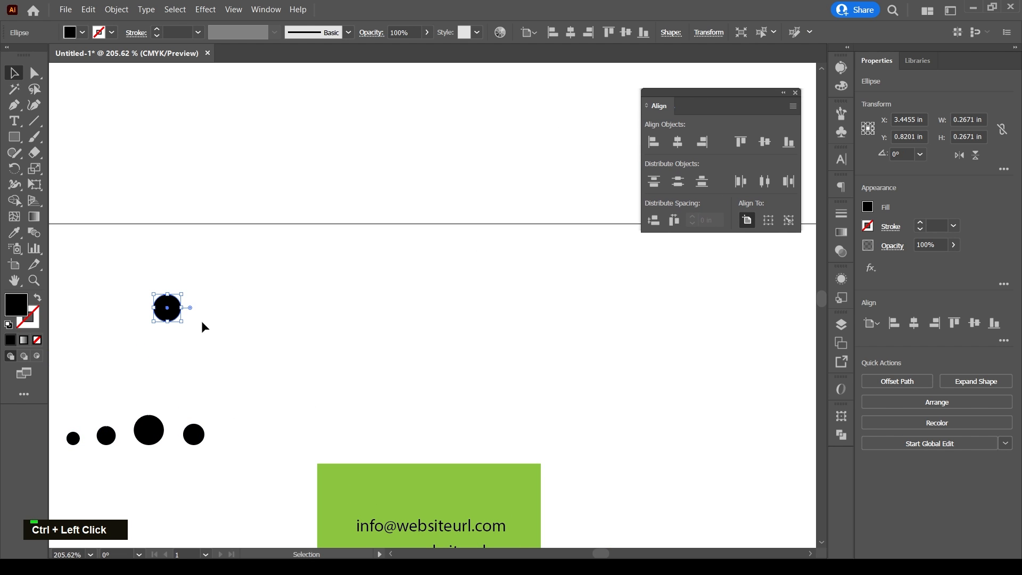
{"action": "left_click_drag", "start_coordinate": [173, 318], "coordinate": [248, 318]}
{"action": "left_click_drag", "start_coordinate": [248, 319], "coordinate": [462, 319]}
{"action": "left_click_drag", "start_coordinate": [462, 319], "coordinate": [559, 319]}
Shift individual circles of the new row up or down so that the ten circles sit at uneven heights, and deselect them.
{"action": "left_click_drag", "start_coordinate": [559, 318], "coordinate": [554, 339]}
{"action": "left_click_drag", "start_coordinate": [511, 303], "coordinate": [504, 276]}
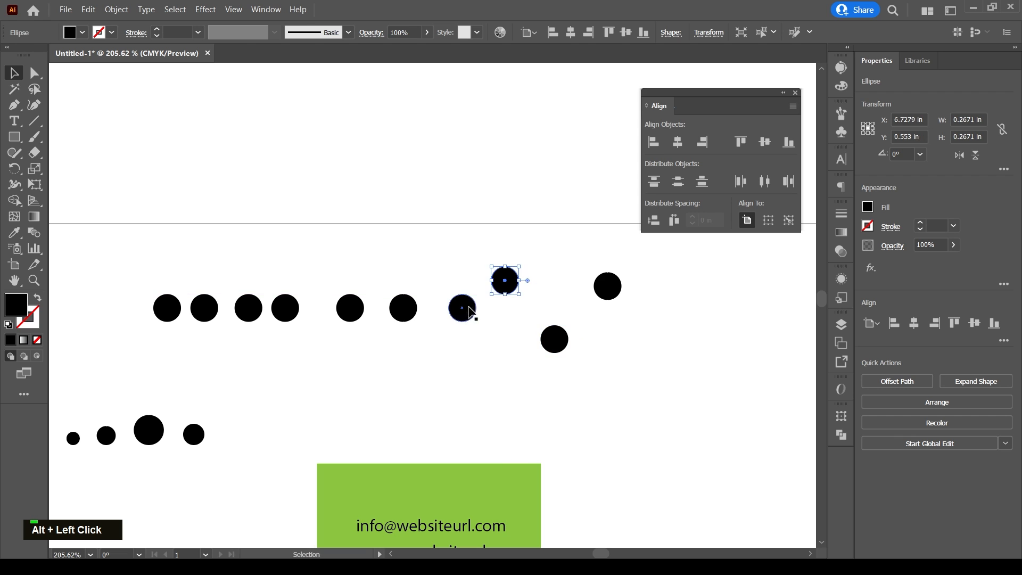
{"action": "left_click_drag", "start_coordinate": [470, 311], "coordinate": [470, 337]}
{"action": "left_click_drag", "start_coordinate": [410, 314], "coordinate": [406, 279]}
{"action": "left_click_drag", "start_coordinate": [362, 309], "coordinate": [362, 338]}
{"action": "left_click_drag", "start_coordinate": [282, 303], "coordinate": [283, 273]}
{"action": "left_click_drag", "start_coordinate": [254, 315], "coordinate": [207, 293]}
{"action": "double_click", "coordinate": [235, 357]}
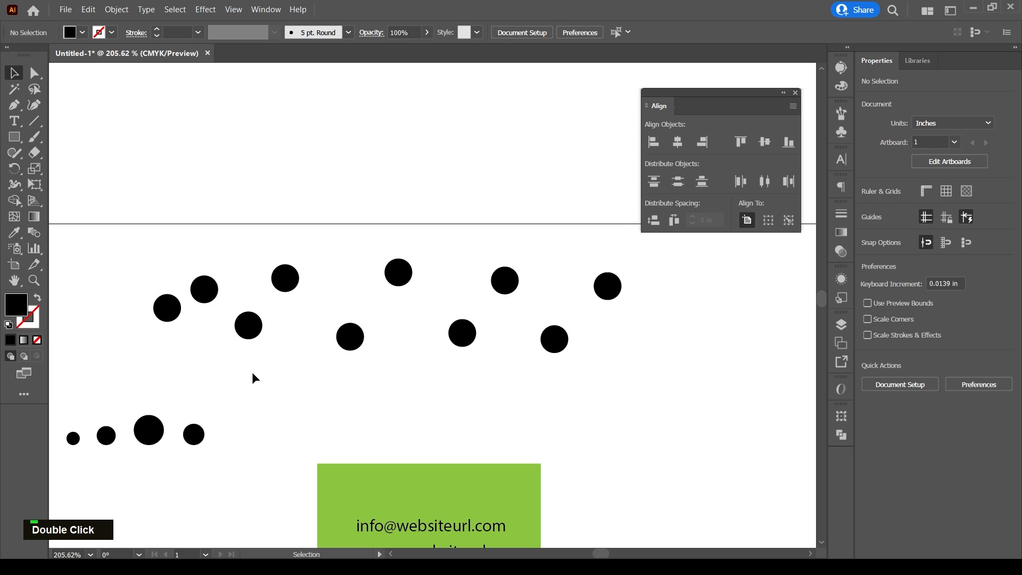
Select the ten scattered circles and try to center them vertically within the selection.
{"action": "left_click_drag", "start_coordinate": [101, 365], "coordinate": [644, 262]}
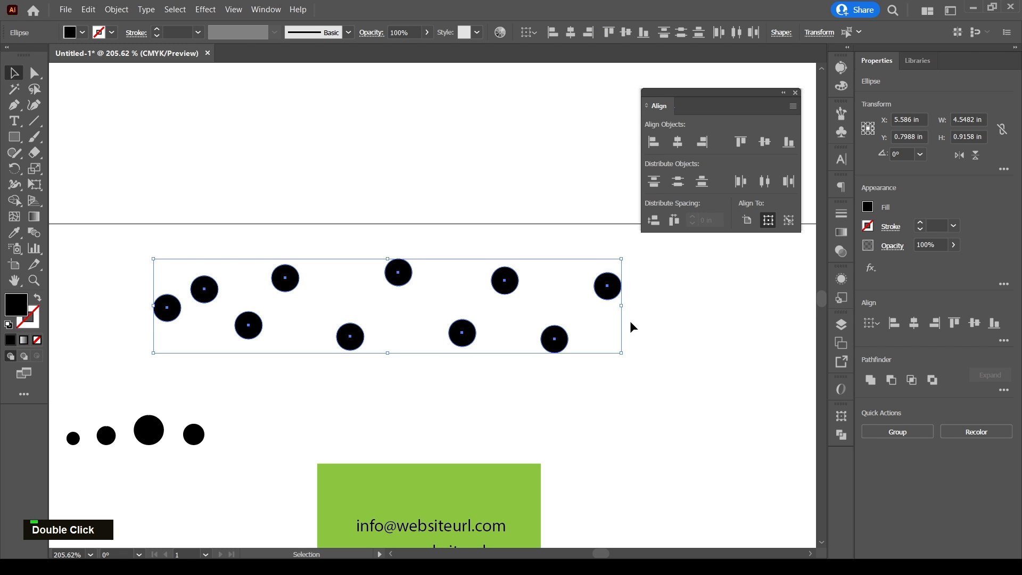
{"action": "left_click", "coordinate": [765, 144]}
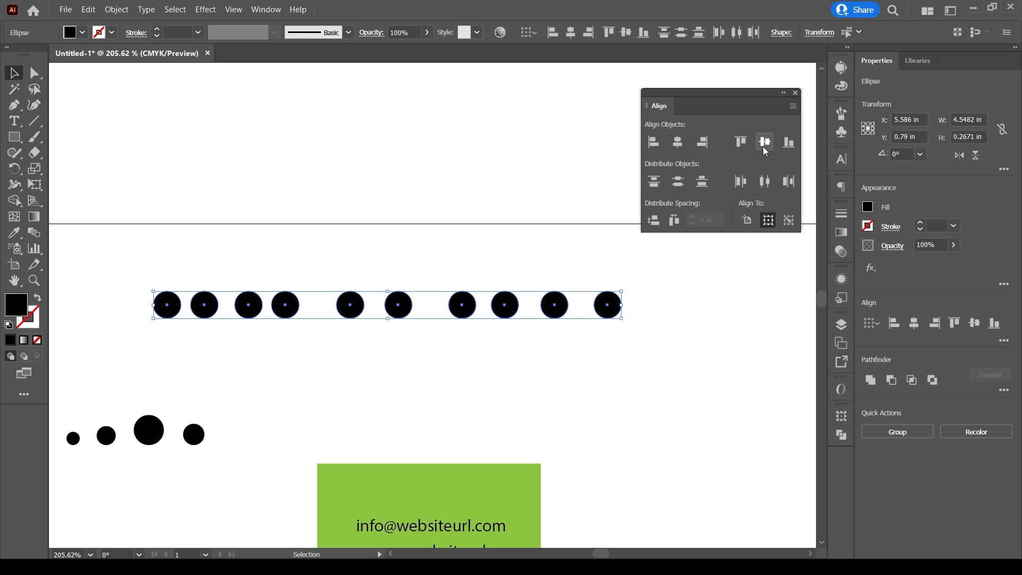
{"action": "key", "text": "ctrl+z"}
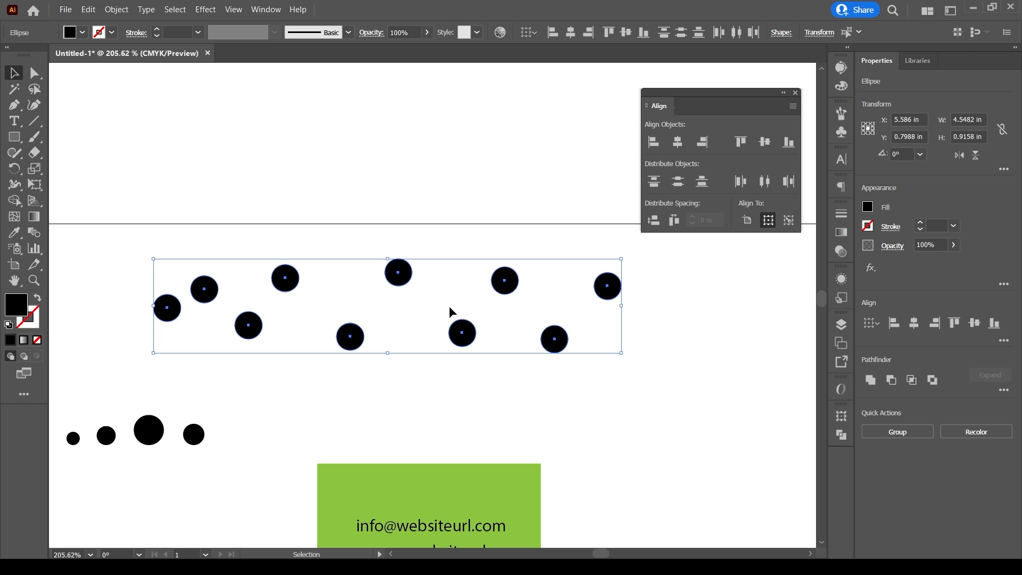
Make the highest circle the key object and align the top edges of the ten circles to it.
{"action": "left_click", "coordinate": [406, 270]}
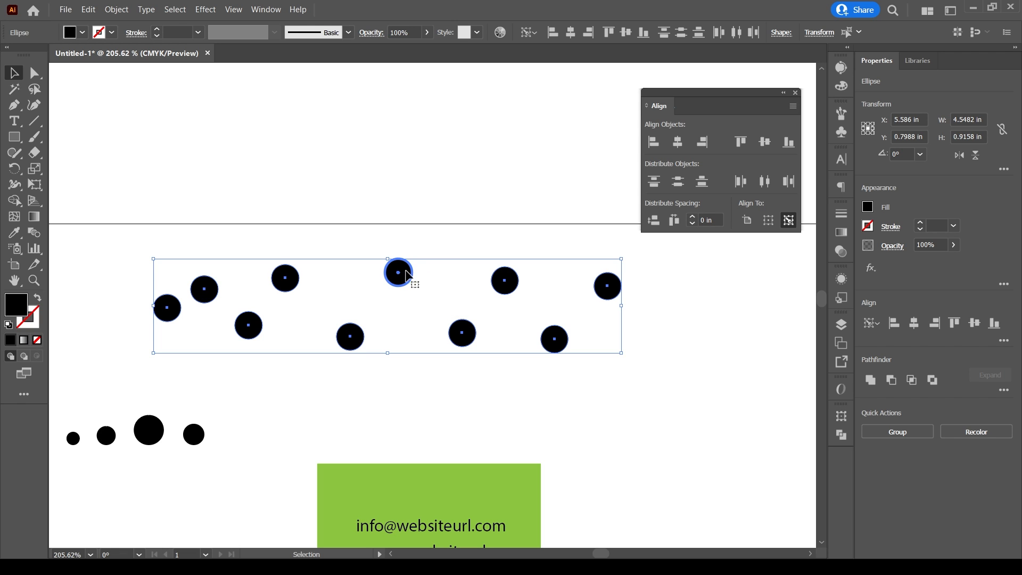
{"action": "left_click", "coordinate": [740, 141]}
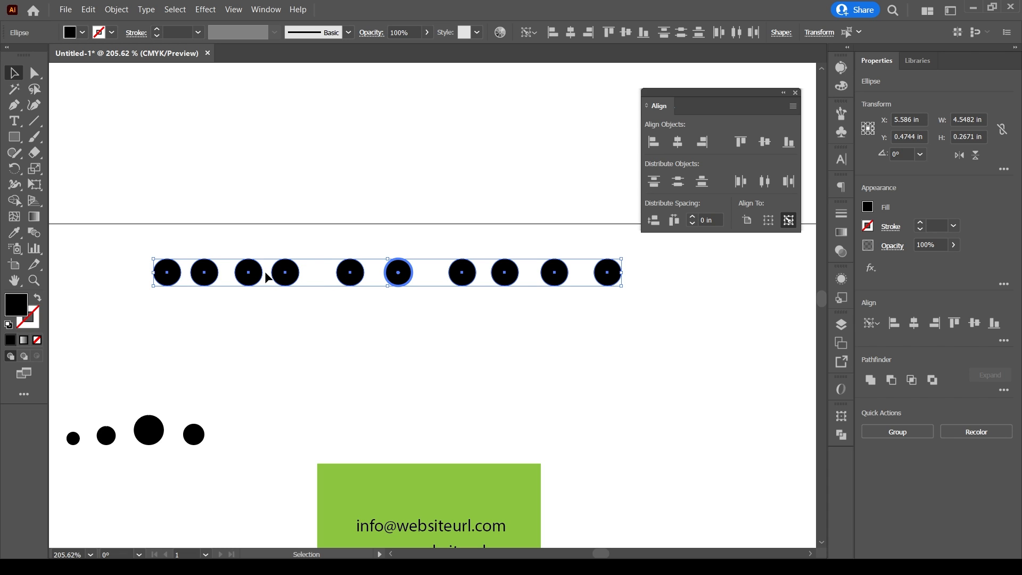
Try to distribute the ten circles horizontally within the selection by their centers, and by their left edges.
{"action": "left_click", "coordinate": [616, 274]}
{"action": "left_click_drag", "start_coordinate": [159, 304], "coordinate": [629, 262]}
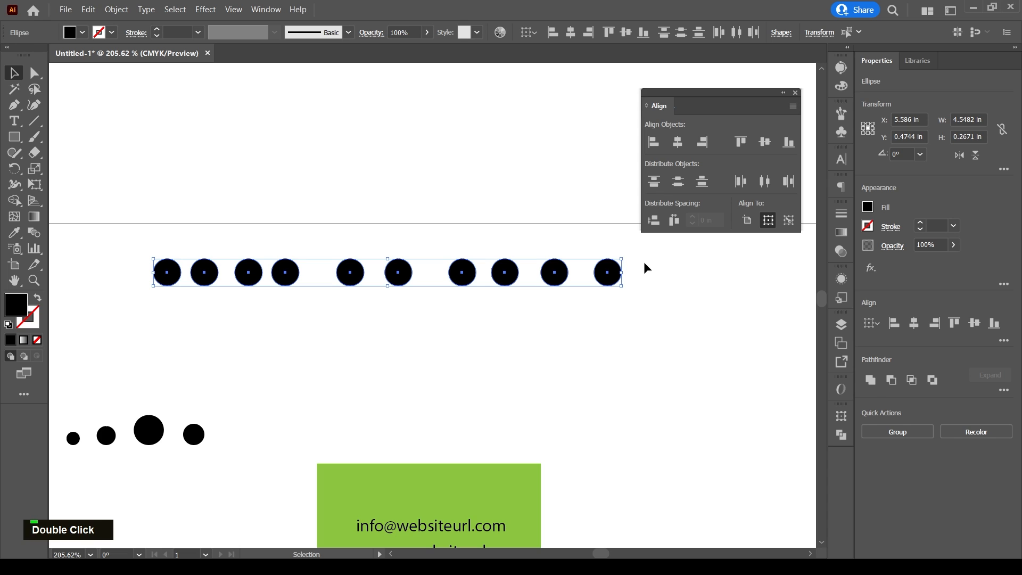
{"action": "left_click", "coordinate": [765, 182]}
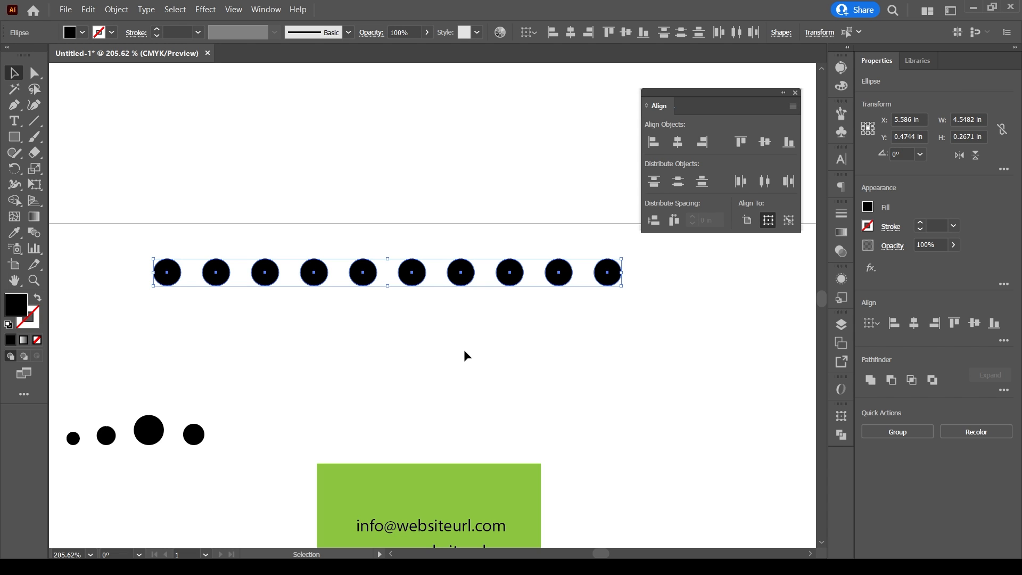
{"action": "key", "text": "ctrl+z"}
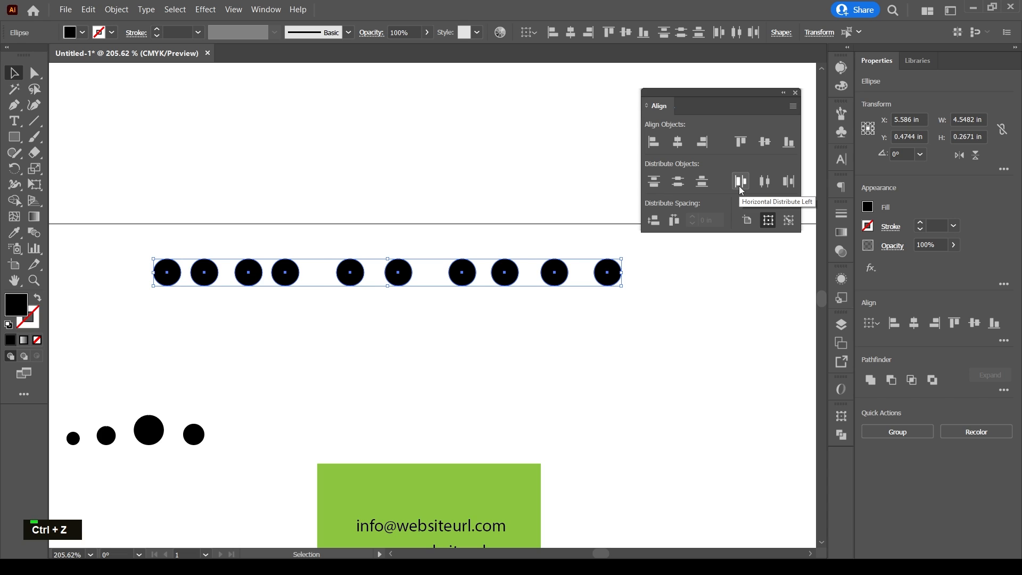
{"action": "left_click", "coordinate": [740, 186]}
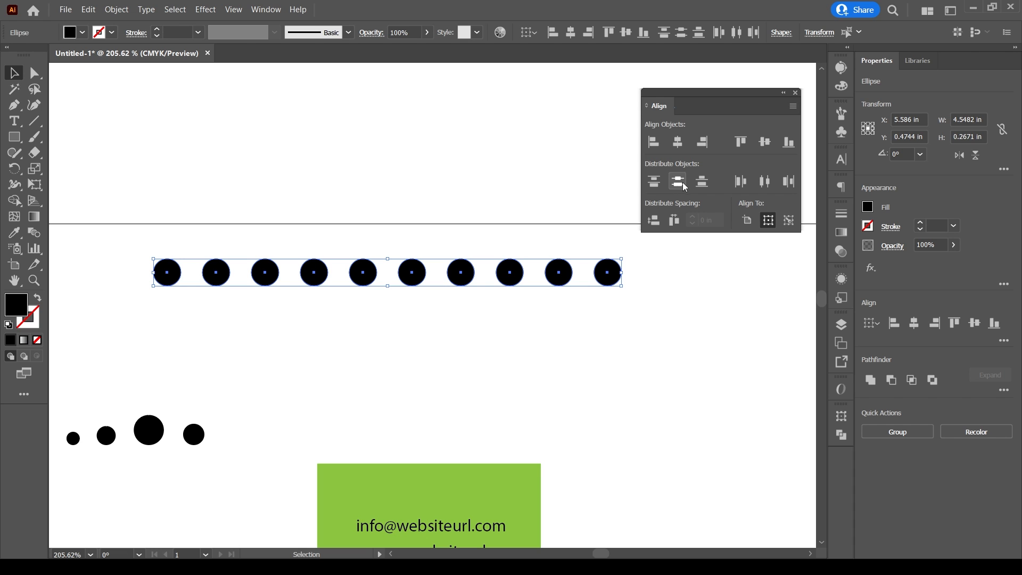
{"action": "key", "text": "ctrl+z"}
Duplicate the row of ten circles and rotate the copy to 270° as a vertical column beside the green card.
{"action": "left_click", "coordinate": [258, 298], "text": "ctrl"}
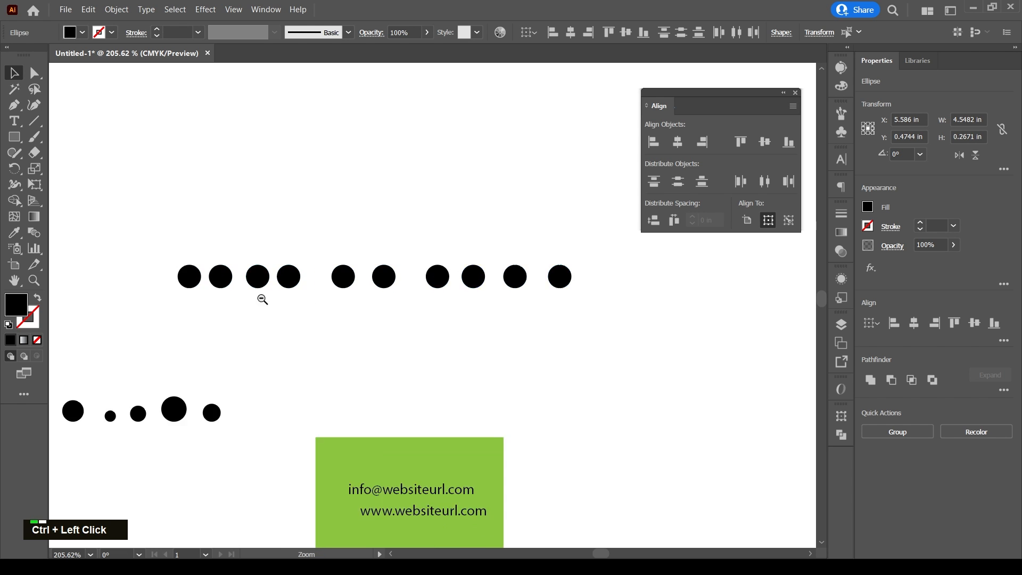
{"action": "left_click_drag", "start_coordinate": [328, 326], "coordinate": [245, 316]}
{"action": "left_click_drag", "start_coordinate": [275, 281], "coordinate": [521, 335]}
{"action": "left_click_drag", "start_coordinate": [660, 344], "coordinate": [486, 431]}
{"action": "mouse_move", "coordinate": [514, 314]}
{"action": "left_mouse_down"}
{"action": "mouse_move", "coordinate": [520, 390]}
{"action": "mouse_move", "coordinate": [506, 311]}
{"action": "left_mouse_up"}
{"action": "left_click", "coordinate": [535, 284], "text": "ctrl"}
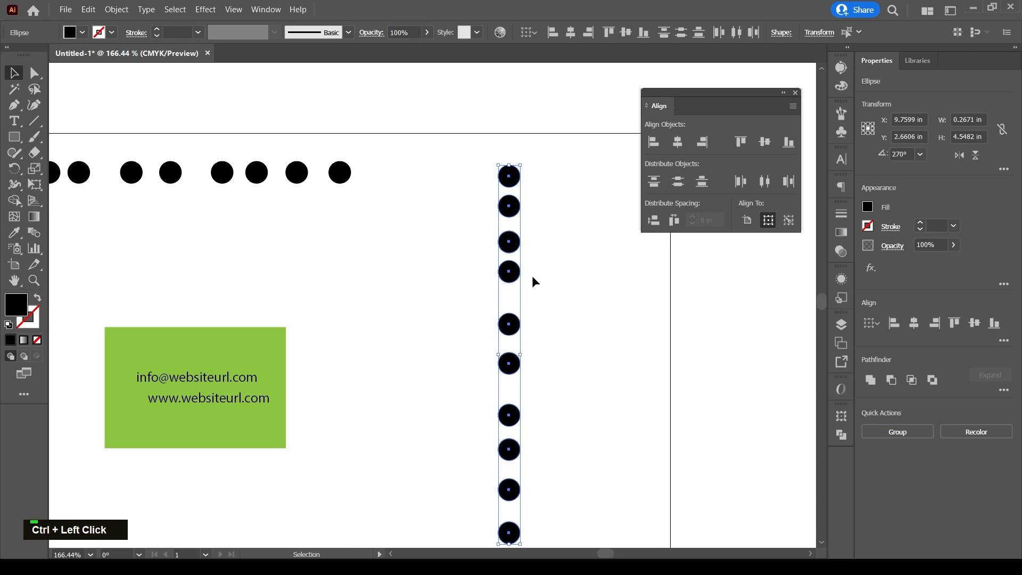
Try to distribute the column of ten circles vertically by their centers.
{"action": "left_click", "coordinate": [678, 184]}
{"action": "left_click", "coordinate": [567, 270]}
{"action": "left_click_drag", "start_coordinate": [531, 295], "coordinate": [527, 248]}
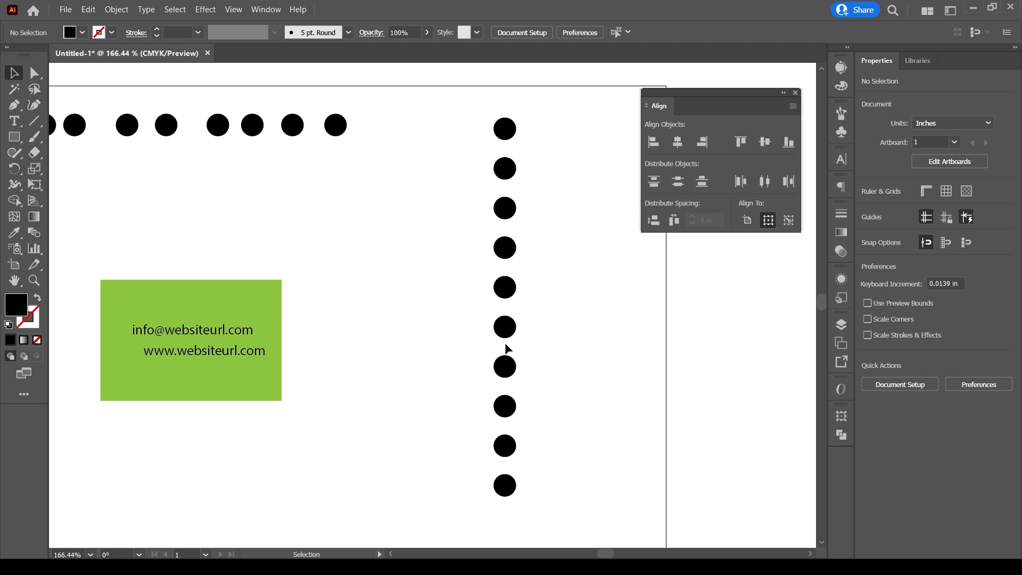
{"action": "left_click_drag", "start_coordinate": [474, 264], "coordinate": [468, 237]}
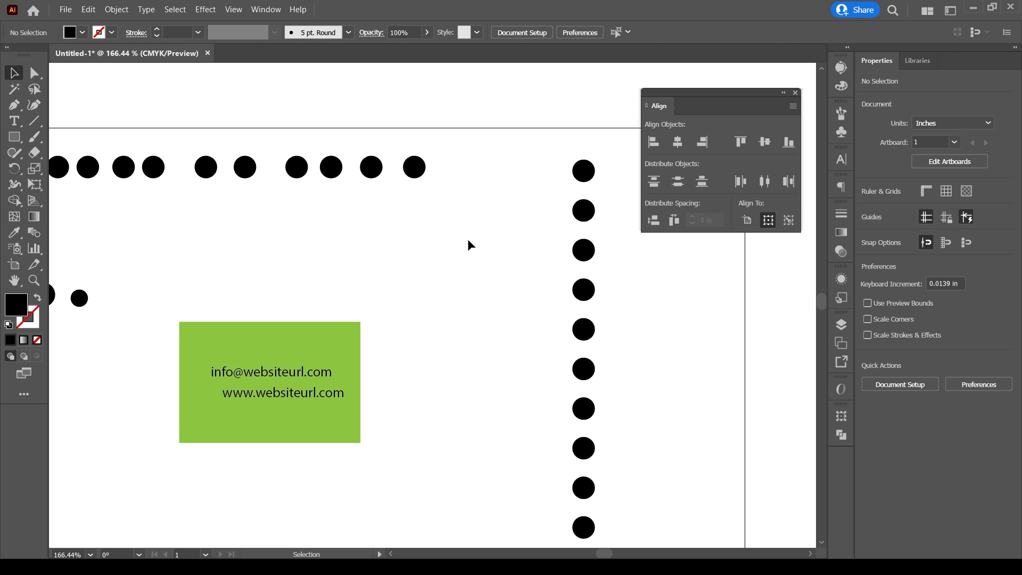
{"action": "key", "text": "ctrl+z"}
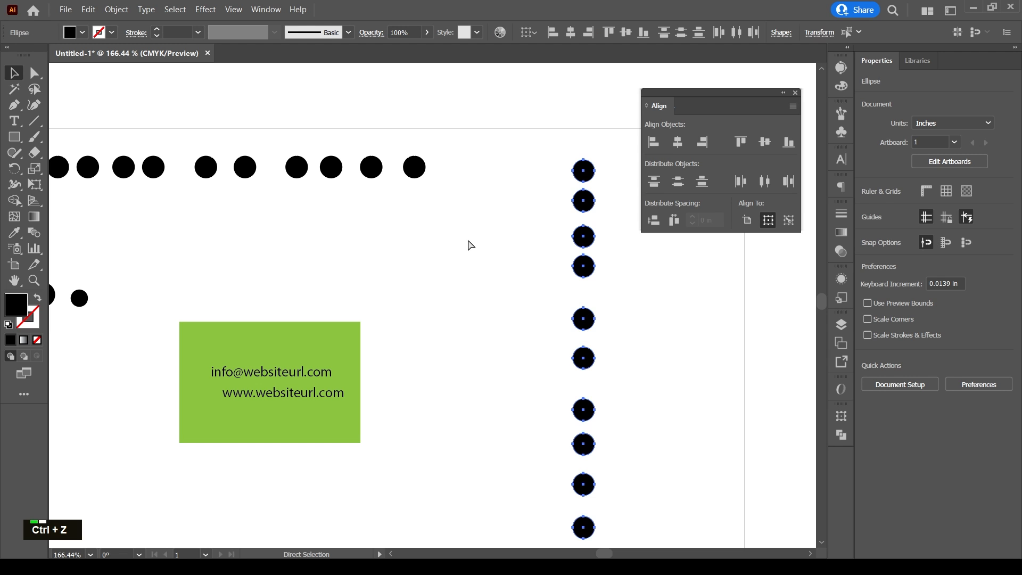
Enlarge the column's fourth circle from its center to about 0.49 in across and shrink the sixth circle slightly.
{"action": "left_click", "coordinate": [541, 253]}
{"action": "left_click", "coordinate": [587, 271]}
{"action": "left_click_drag", "start_coordinate": [597, 279], "coordinate": [607, 295]}
{"action": "left_click_drag", "start_coordinate": [598, 344], "coordinate": [564, 316]}
{"action": "left_click", "coordinate": [555, 305]}
Shrink the column's eighth circle from its center until it is the smallest in the column, and deselect it.
{"action": "left_click", "coordinate": [564, 391]}
{"action": "left_click_drag", "start_coordinate": [565, 403], "coordinate": [563, 402]}
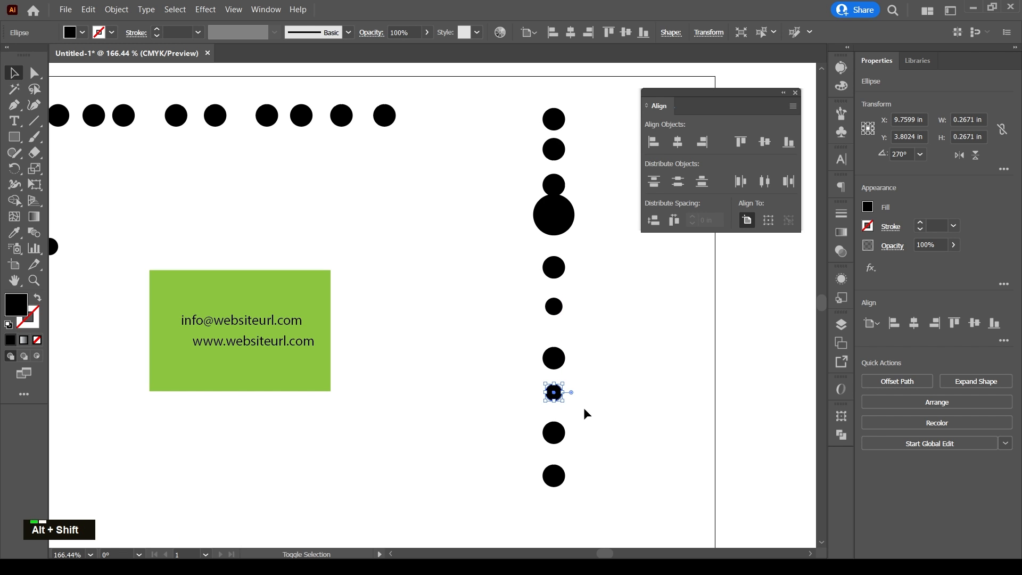
{"action": "left_click", "coordinate": [584, 407]}
{"action": "left_click", "coordinate": [560, 397], "text": "ctrl"}
{"action": "left_click", "coordinate": [562, 398]}
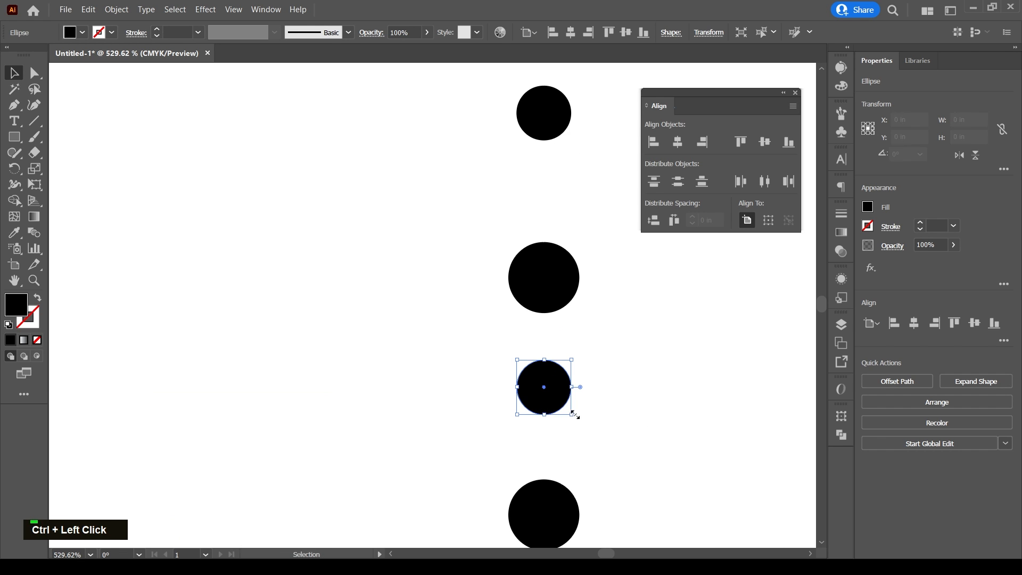
{"action": "left_click_drag", "start_coordinate": [562, 401], "coordinate": [512, 383]}
{"action": "left_click", "coordinate": [569, 401]}
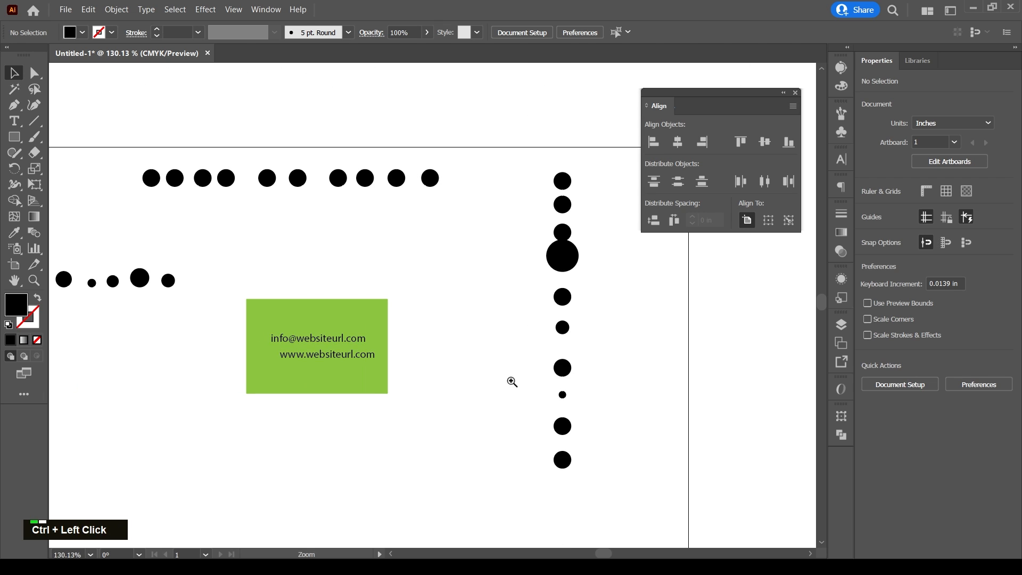
Select the column of ten differently sized circles, distribute them vertically by their centers, and deselect them.
{"action": "left_click_drag", "start_coordinate": [572, 357], "coordinate": [508, 361]}
{"action": "left_click_drag", "start_coordinate": [497, 258], "coordinate": [498, 259]}
{"action": "left_click", "coordinate": [531, 308]}
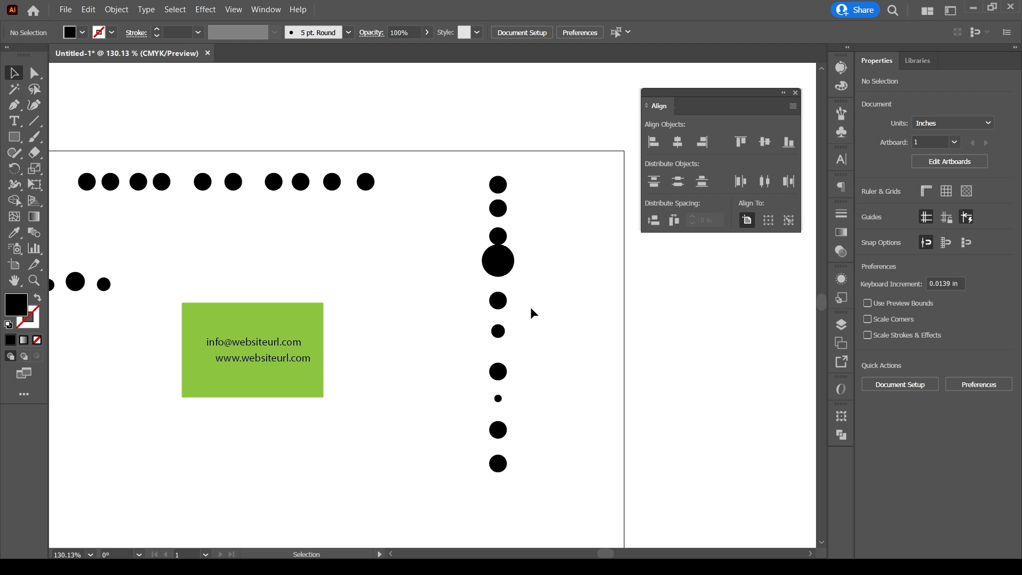
{"action": "left_click_drag", "start_coordinate": [565, 482], "coordinate": [429, 141]}
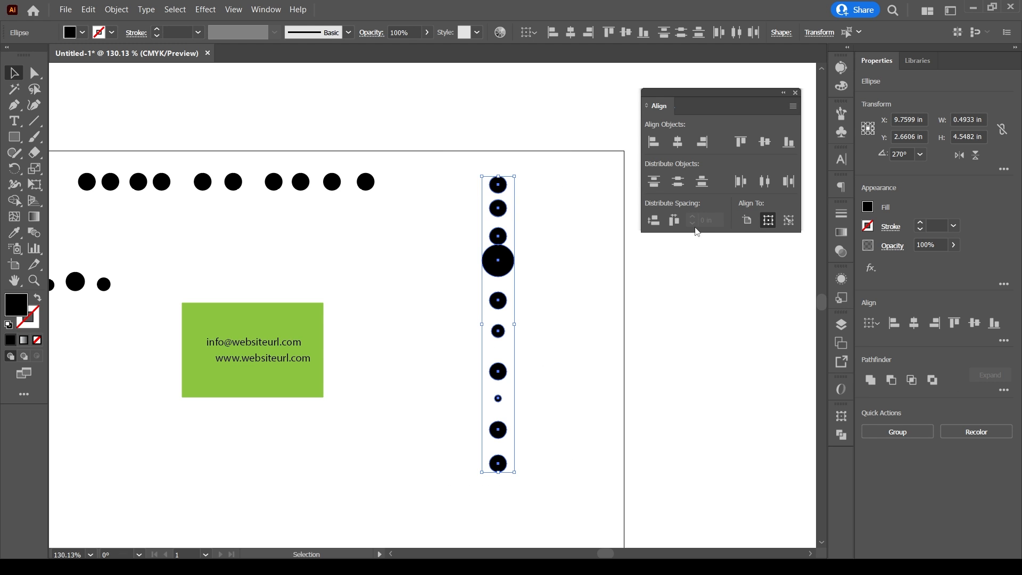
{"action": "left_click", "coordinate": [678, 182]}
{"action": "left_click", "coordinate": [594, 244]}
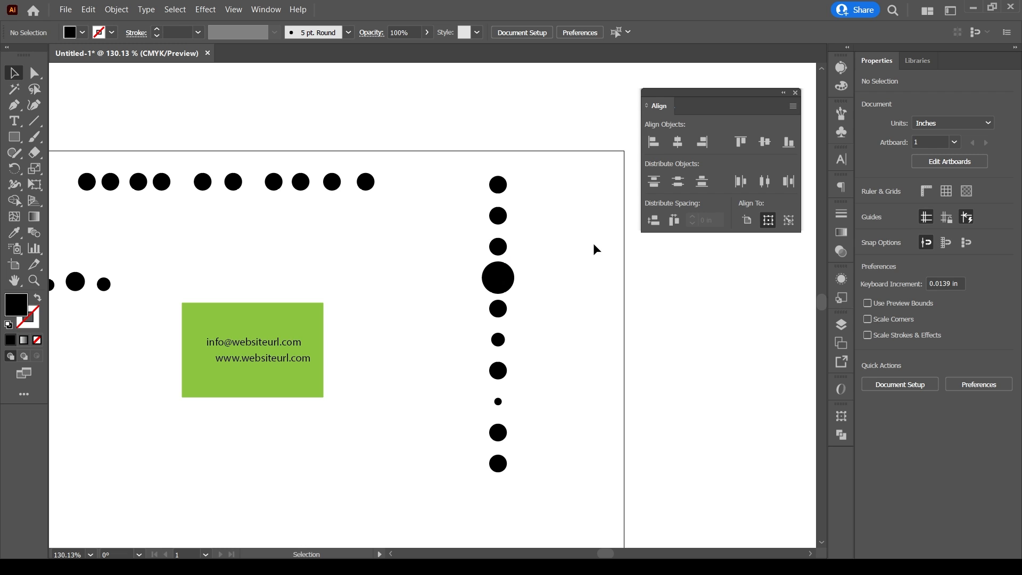
Examine the gaps between the differently sized circles in the distributed column.
{"action": "left_click", "coordinate": [535, 399], "text": "ctrl"}
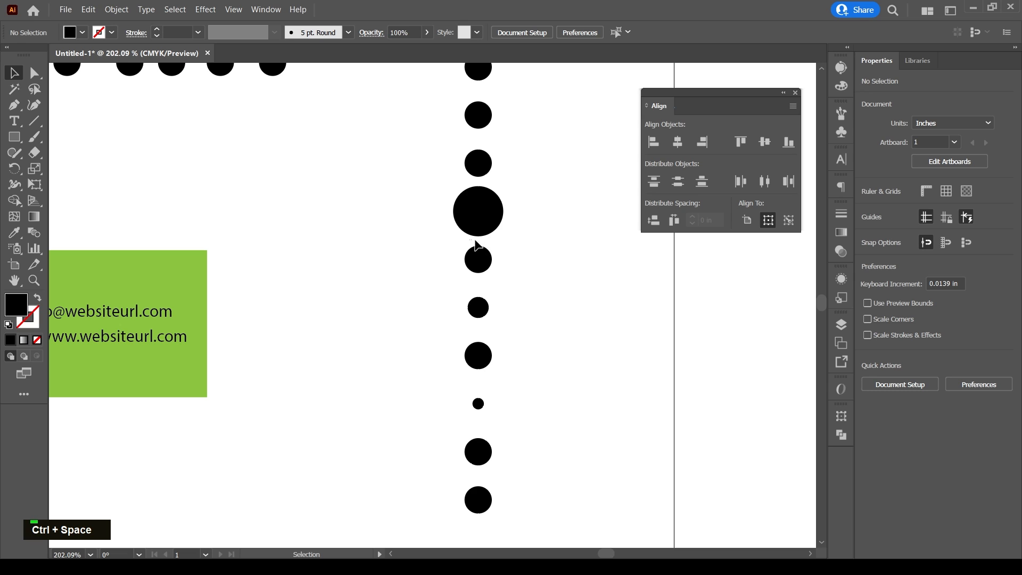
{"action": "left_click", "coordinate": [536, 270], "text": "ctrl"}
{"action": "left_click", "coordinate": [214, 315], "text": "ctrl"}
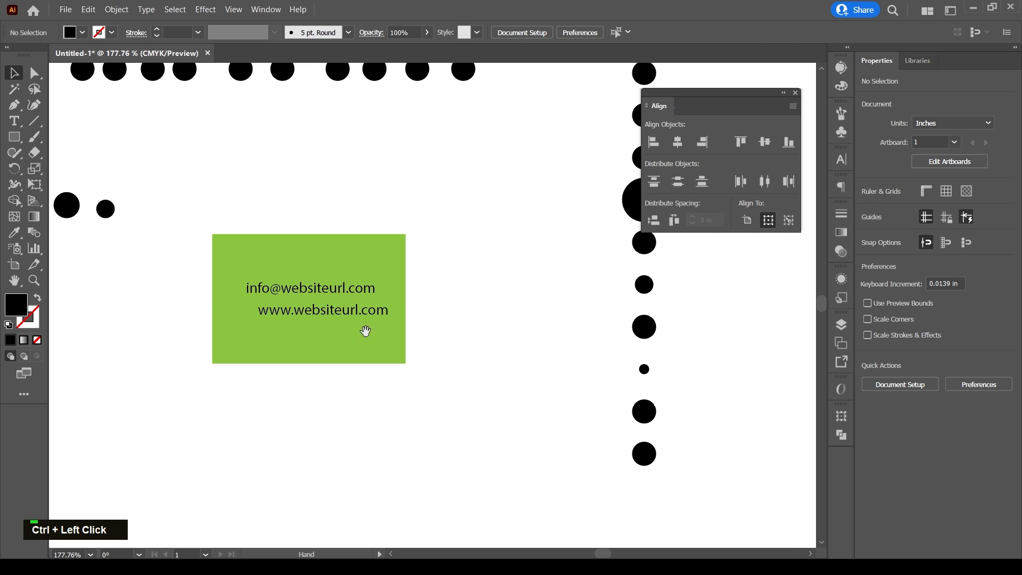
{"action": "scroll", "coordinate": [373, 346], "scroll_direction": "up", "scroll_amount": 1}
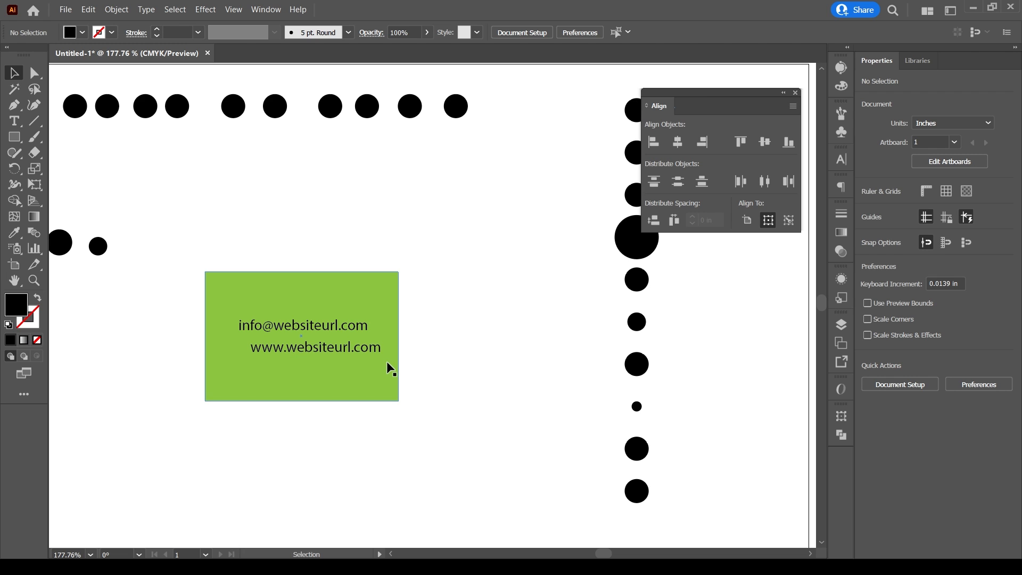
Try distributing the column of ten circles vertically by their top edges, and undo it.
{"action": "key", "text": "space"}
{"action": "left_click_drag", "start_coordinate": [573, 259], "coordinate": [464, 262]}
{"action": "left_click_drag", "start_coordinate": [471, 119], "coordinate": [585, 489]}
{"action": "left_click", "coordinate": [654, 182]}
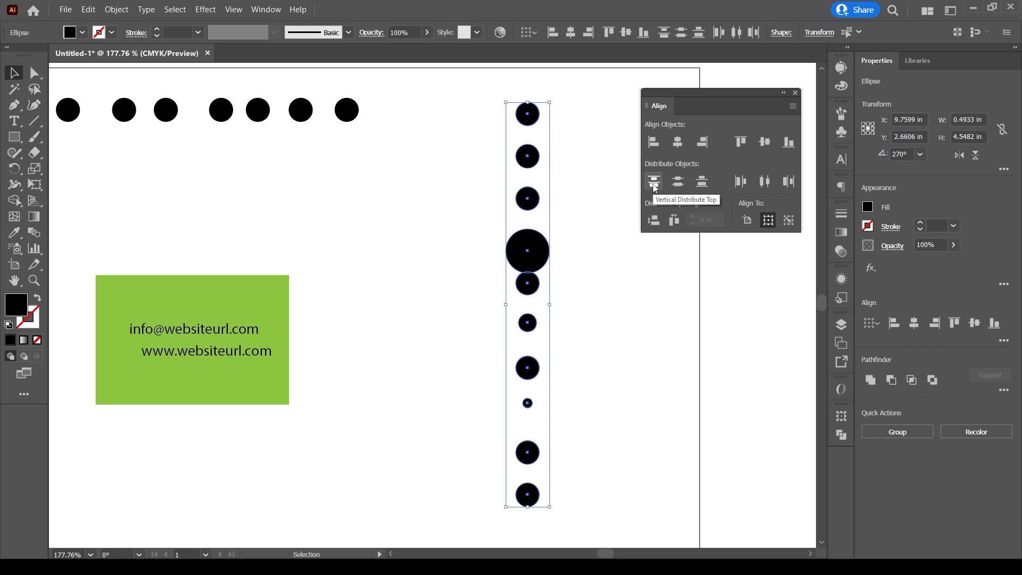
{"action": "key", "text": "ctrl+z"}
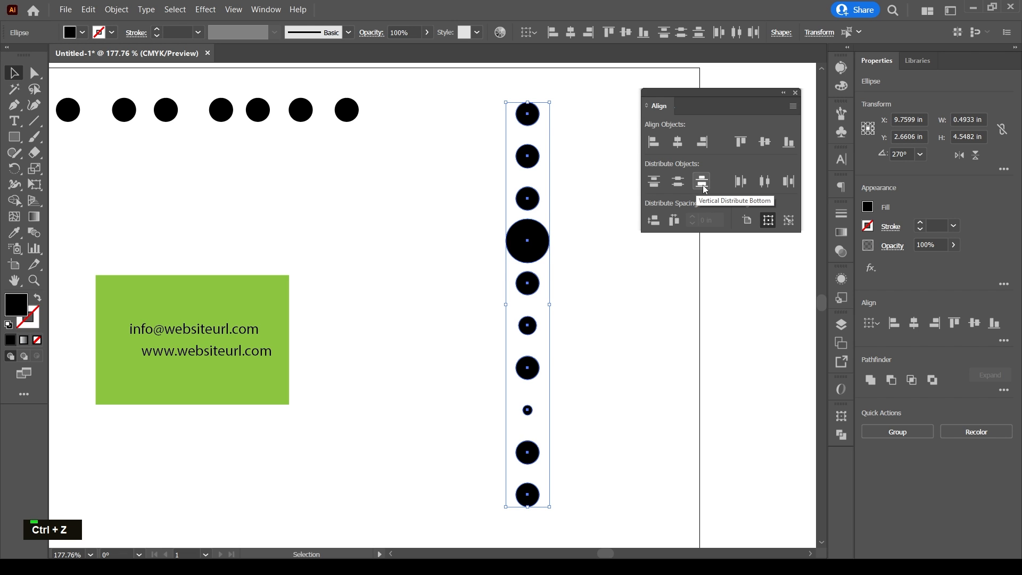
Try distributing the same column of circles vertically by their bottom edges, undo it, and deselect the circles.
{"action": "left_click", "coordinate": [703, 186]}
{"action": "key", "text": "ctrl"}
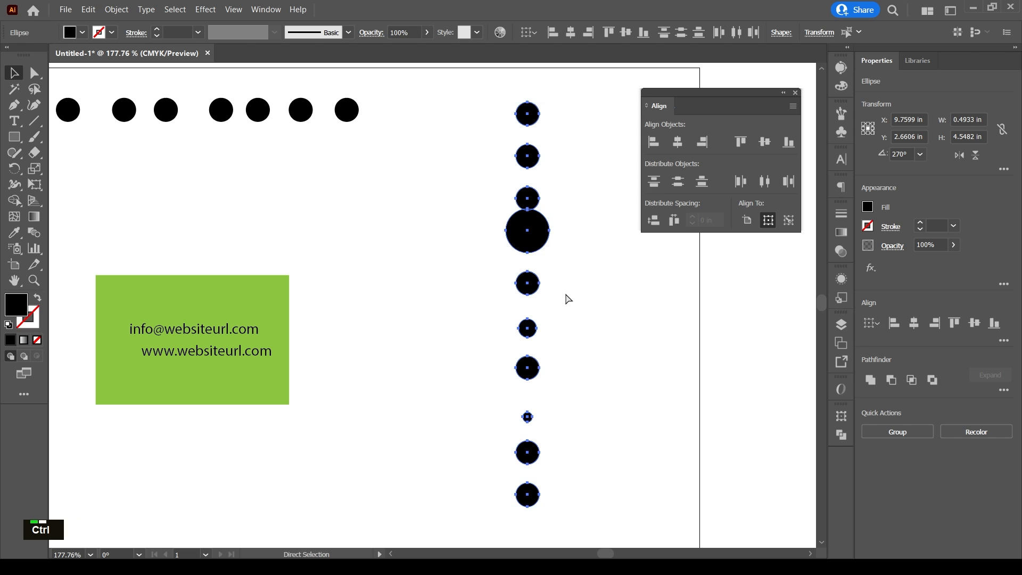
{"action": "key", "text": "ctrl+z"}
{"action": "left_click", "coordinate": [438, 295]}
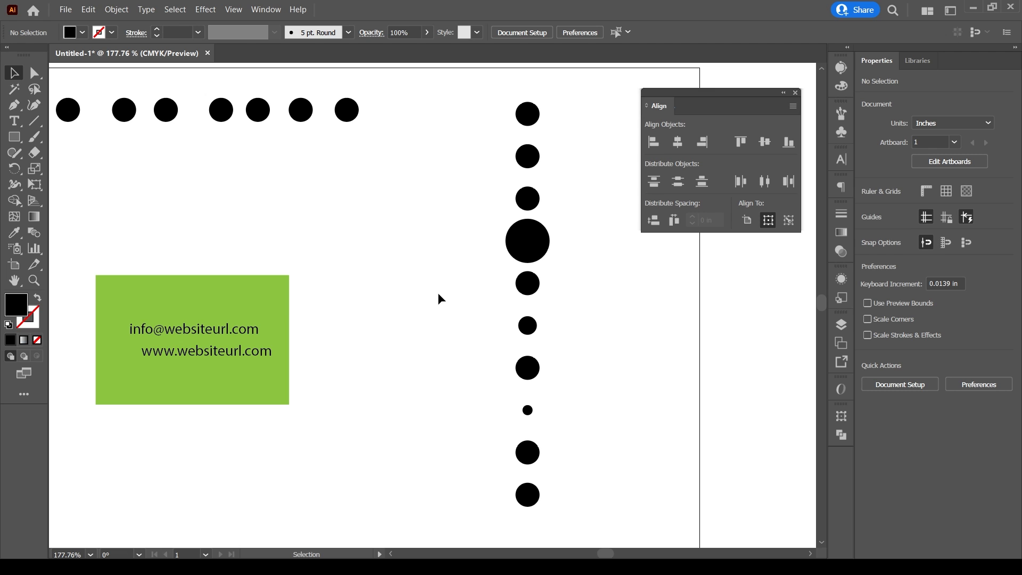
Add a second line reading "My Website Url" to the website address text on the green card.
{"action": "key", "text": "space"}
{"action": "left_click_drag", "start_coordinate": [314, 365], "coordinate": [440, 320]}
{"action": "left_click", "coordinate": [315, 318], "text": "ctrl"}
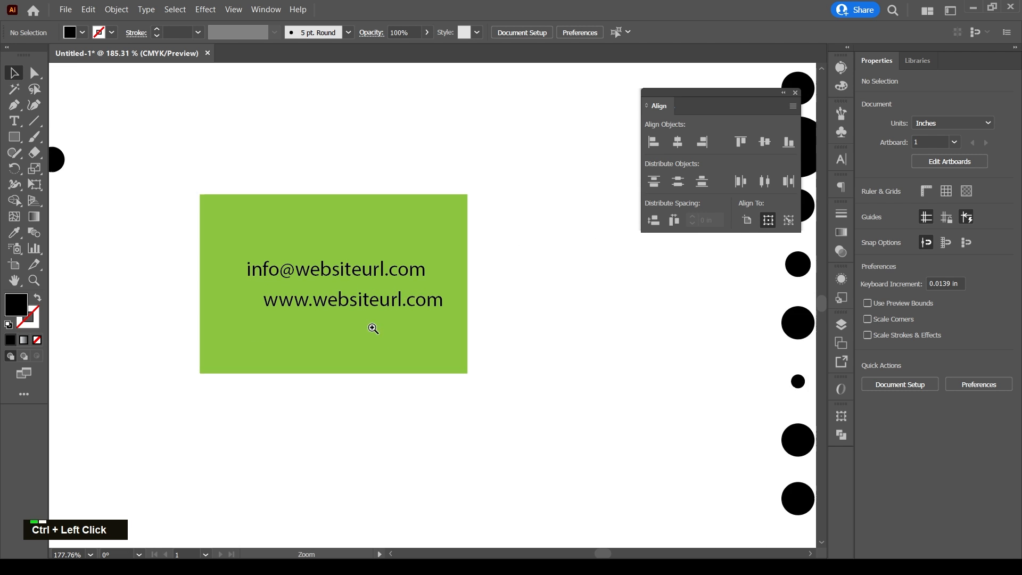
{"action": "left_click", "coordinate": [354, 327], "text": "ctrl+alt"}
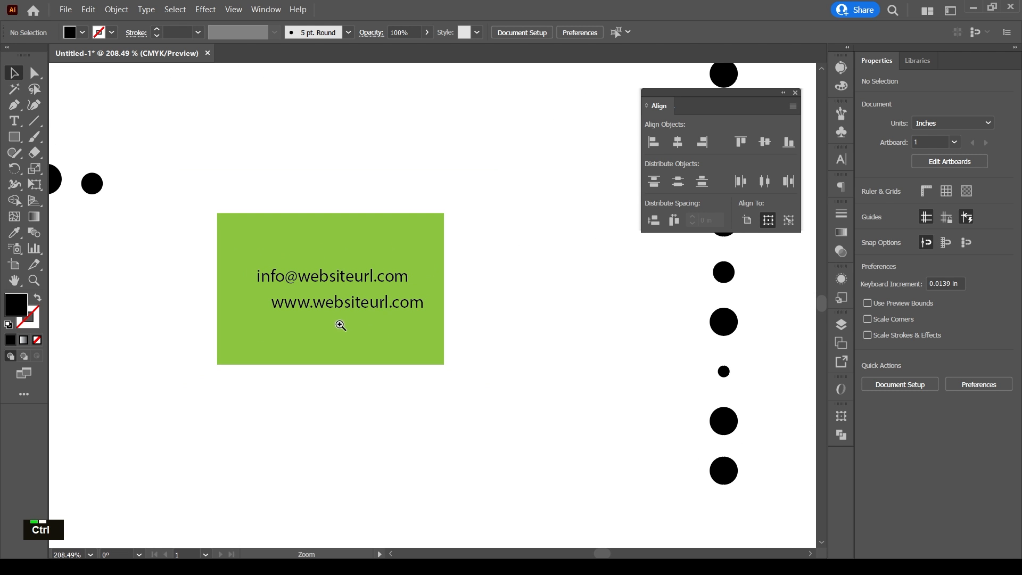
{"action": "double_click", "coordinate": [316, 306]}
{"action": "key", "text": "End"}
{"action": "key", "text": "Return"}
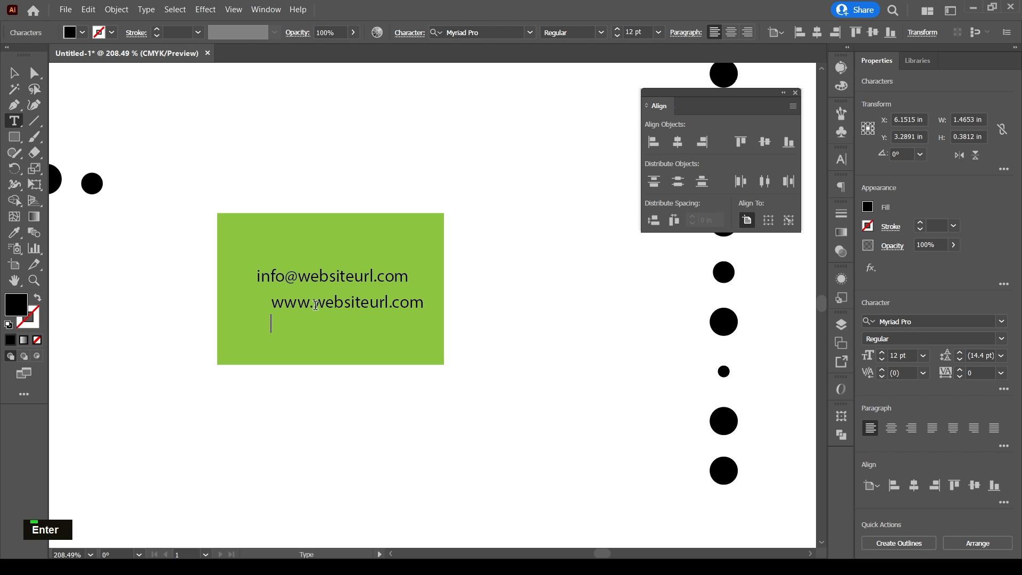
{"action": "type", "text": "M"}
{"action": "type", "text": "We"}
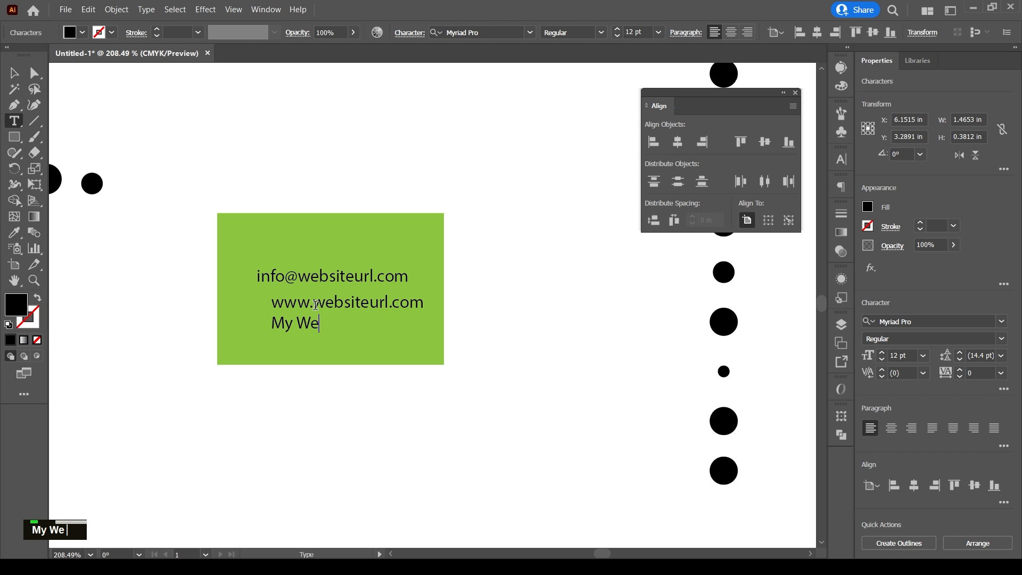
{"action": "type", "text": "bsite Url"}
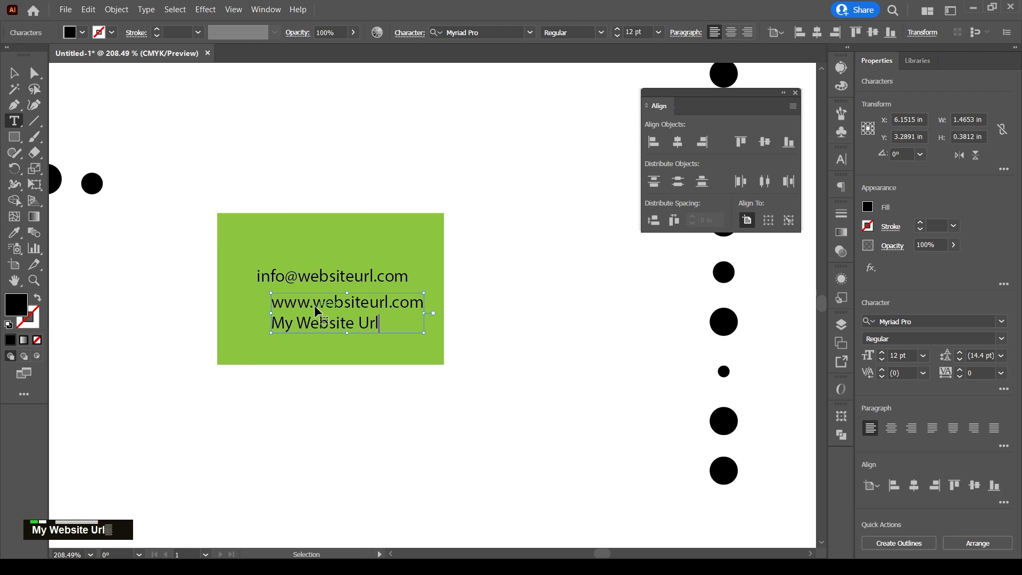
{"action": "key", "text": "ctrl+Return"}
Duplicate the email line directly above itself on the green card and replace the copy's text with a phone number.
{"action": "left_click_drag", "start_coordinate": [304, 275], "coordinate": [303, 246]}
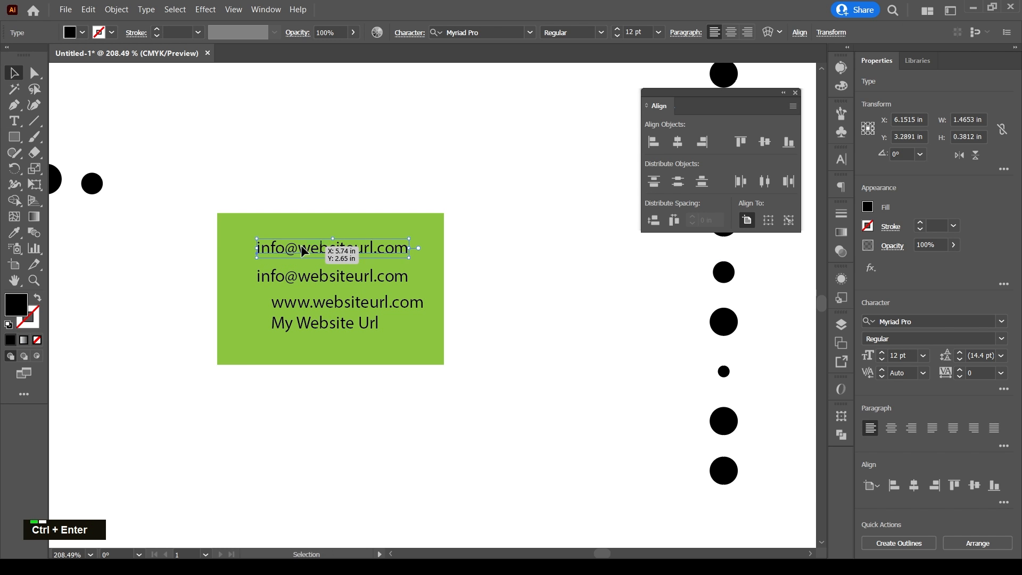
{"action": "double_click", "coordinate": [302, 244]}
{"action": "type", "text": "002 554 558"}
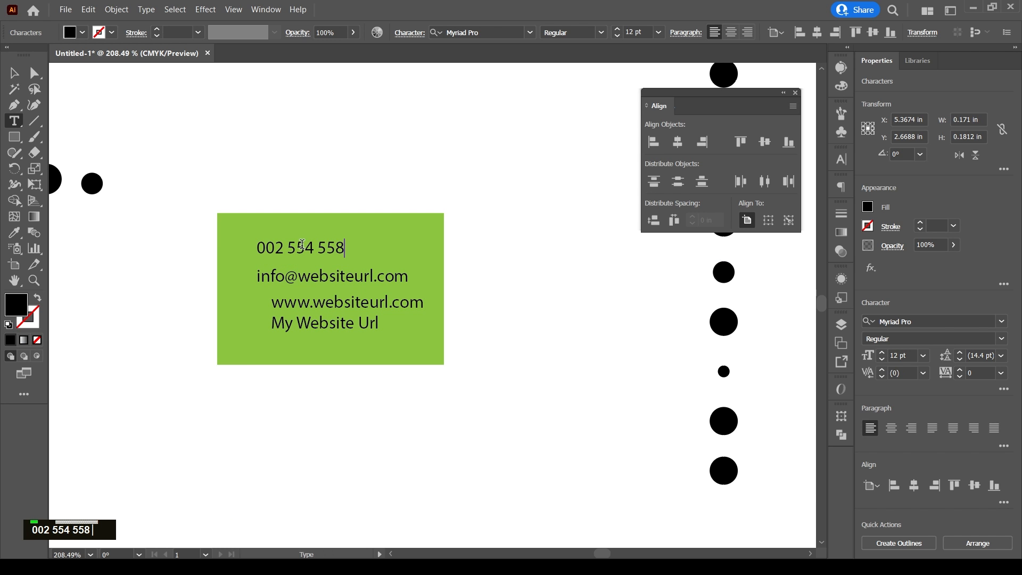
{"action": "key", "text": "ctrl+Return"}
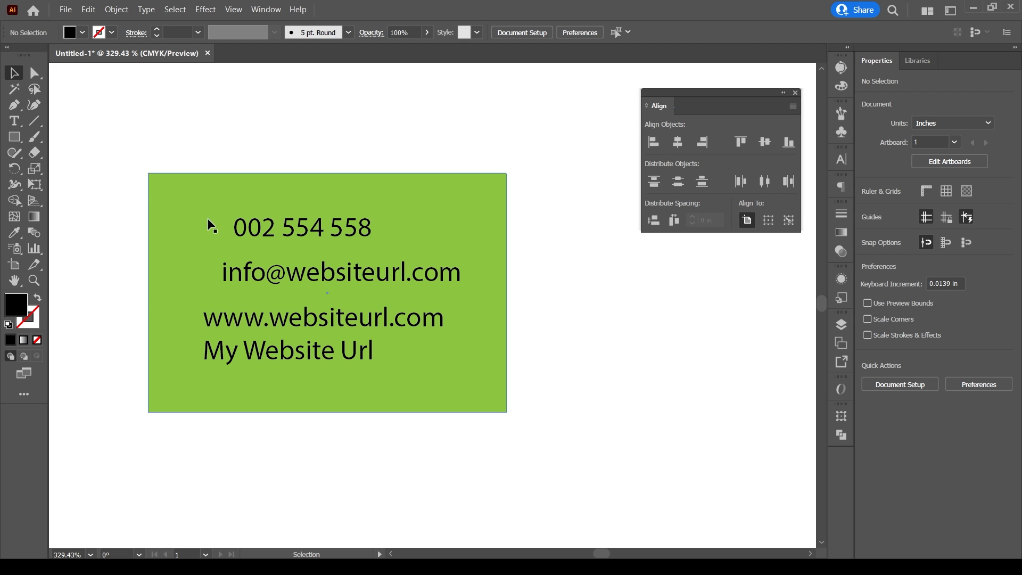
Select the three text objects on the card without the green rectangle and fill them with white.
{"action": "left_click_drag", "start_coordinate": [193, 162], "coordinate": [438, 373]}
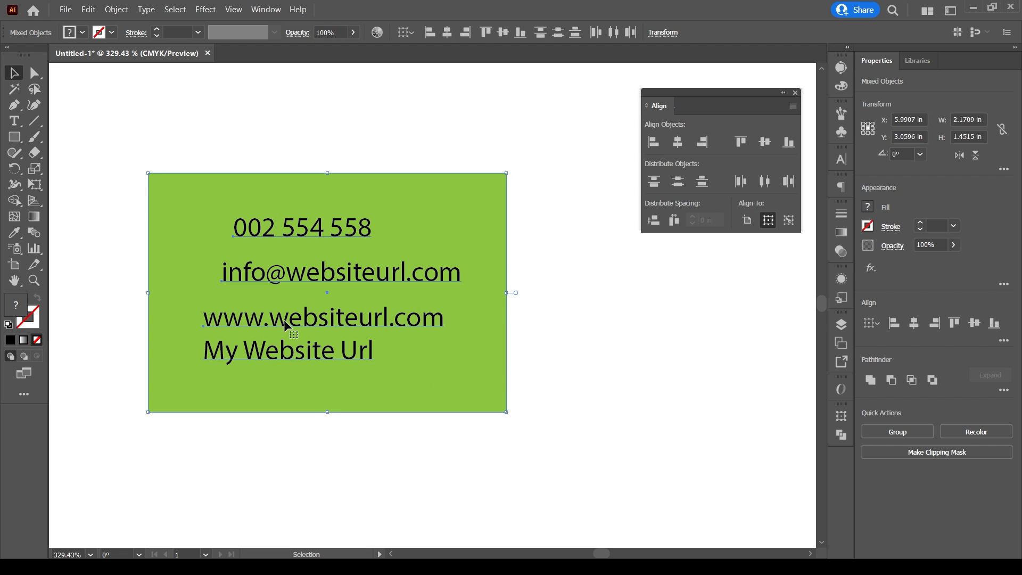
{"action": "left_click", "coordinate": [163, 189], "text": "shift"}
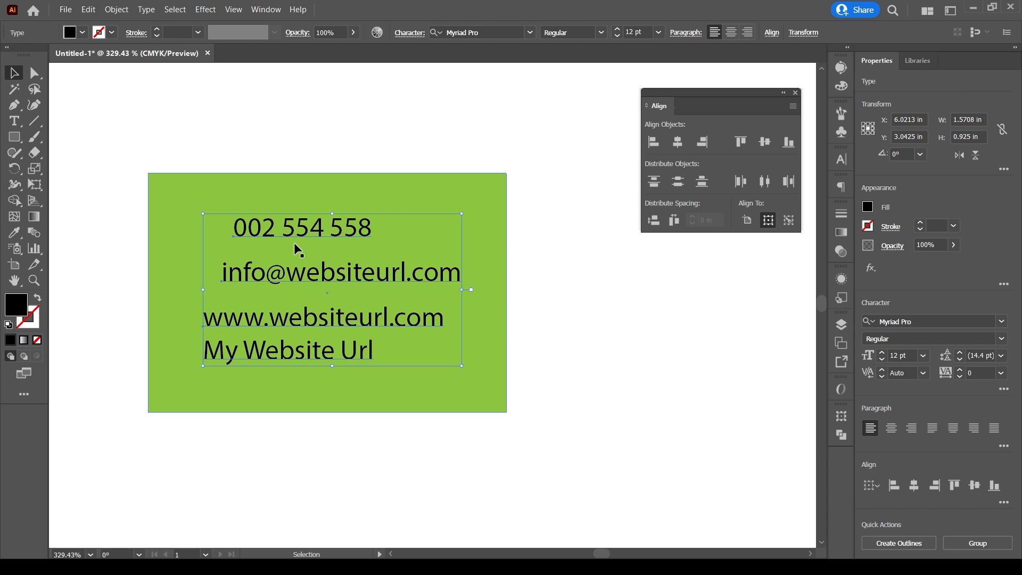
{"action": "left_click", "coordinate": [870, 212]}
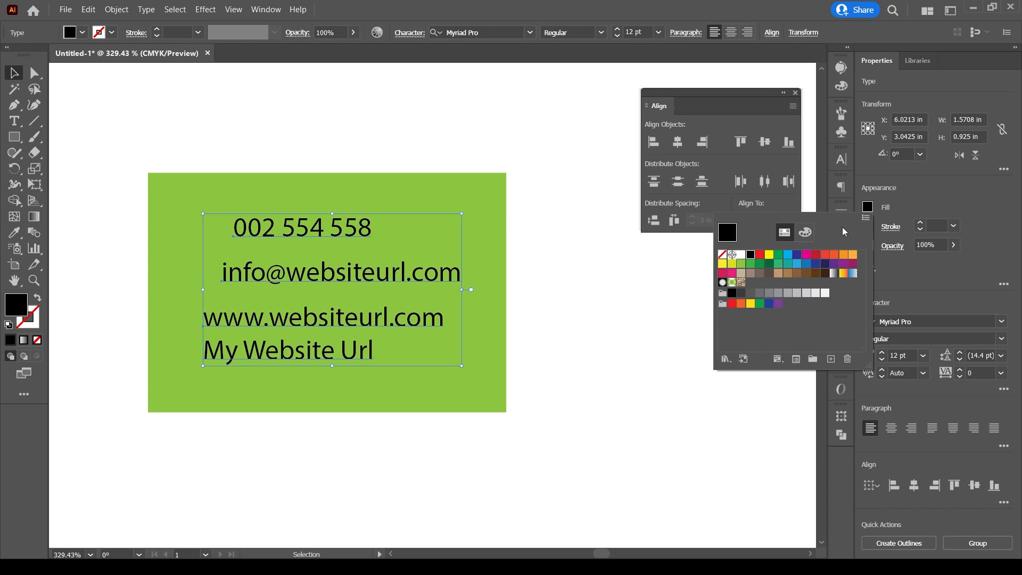
{"action": "left_click", "coordinate": [742, 256]}
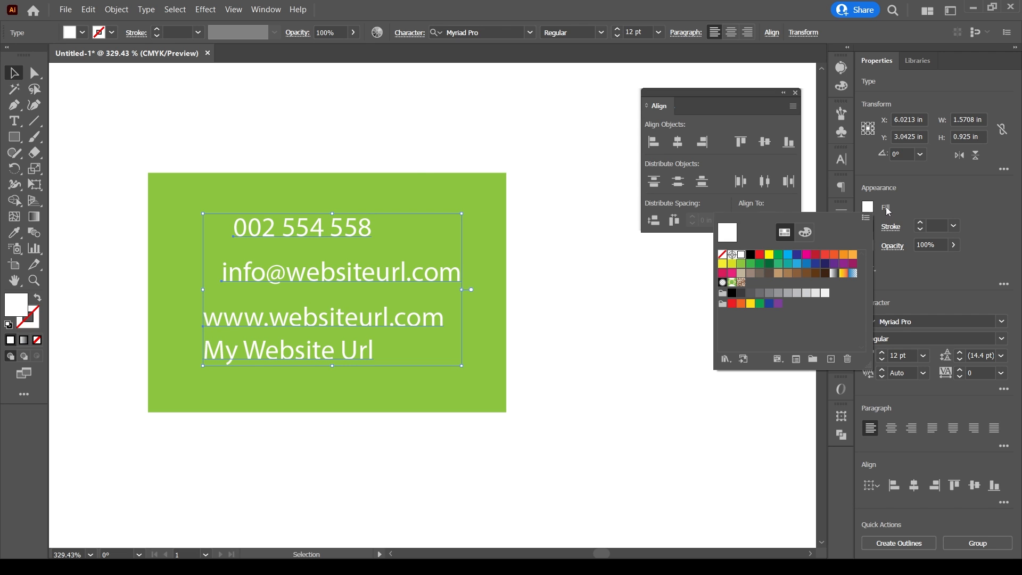
{"action": "left_click", "coordinate": [873, 209]}
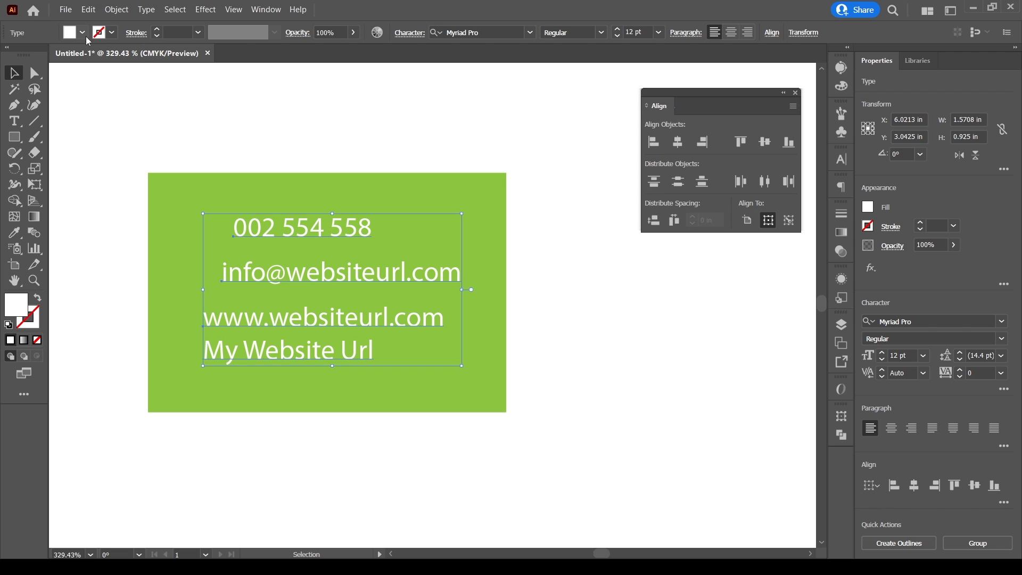
Reapply the white fill swatch to the selected card text.
{"action": "left_click", "coordinate": [83, 34]}
{"action": "left_click", "coordinate": [37, 56]}
{"action": "left_click", "coordinate": [28, 57]}
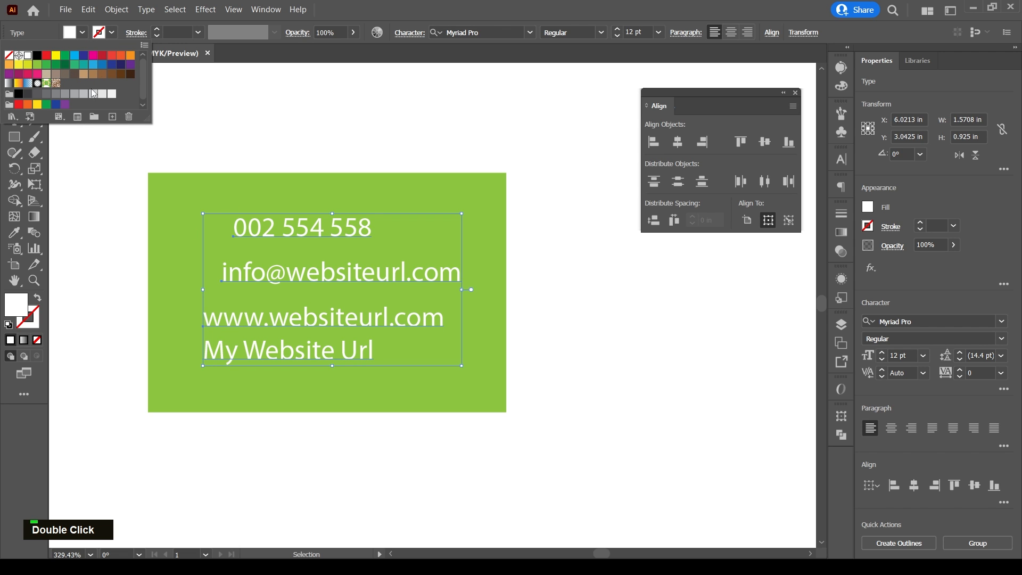
{"action": "left_click", "coordinate": [372, 4]}
Try a blue fill from the Color Picker on the selected card text, and undo it.
{"action": "double_click", "coordinate": [22, 307]}
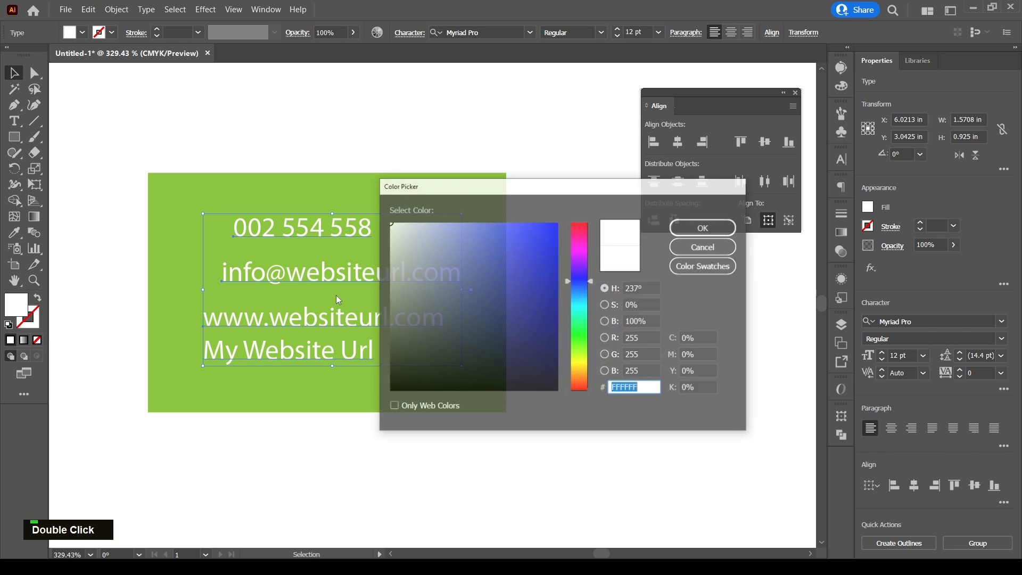
{"action": "left_click", "coordinate": [406, 226]}
{"action": "mouse_move", "coordinate": [407, 226]}
{"action": "left_mouse_down"}
{"action": "mouse_move", "coordinate": [424, 228]}
{"action": "mouse_move", "coordinate": [390, 224]}
{"action": "left_mouse_up"}
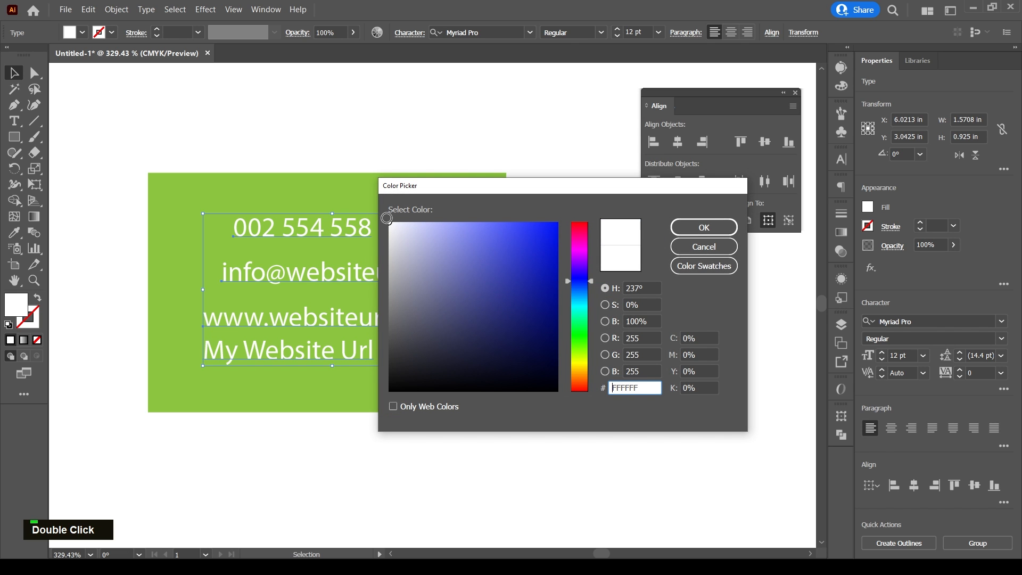
{"action": "left_click", "coordinate": [513, 275]}
{"action": "left_click", "coordinate": [687, 228]}
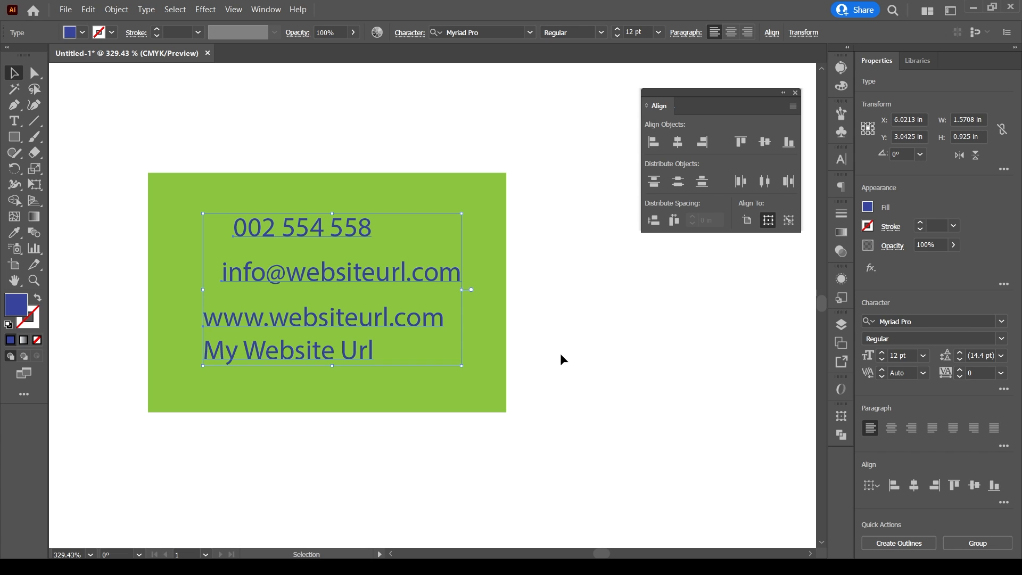
{"action": "key", "text": "ctrl+z"}
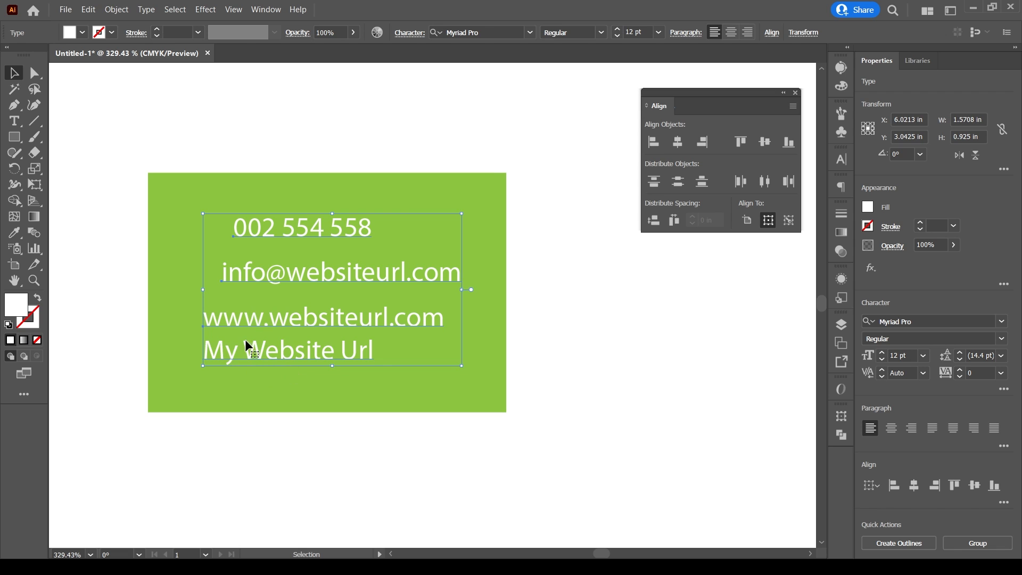
Make the website text block the key object, align the card's text to its left edge, and deselect.
{"action": "left_click", "coordinate": [229, 322]}
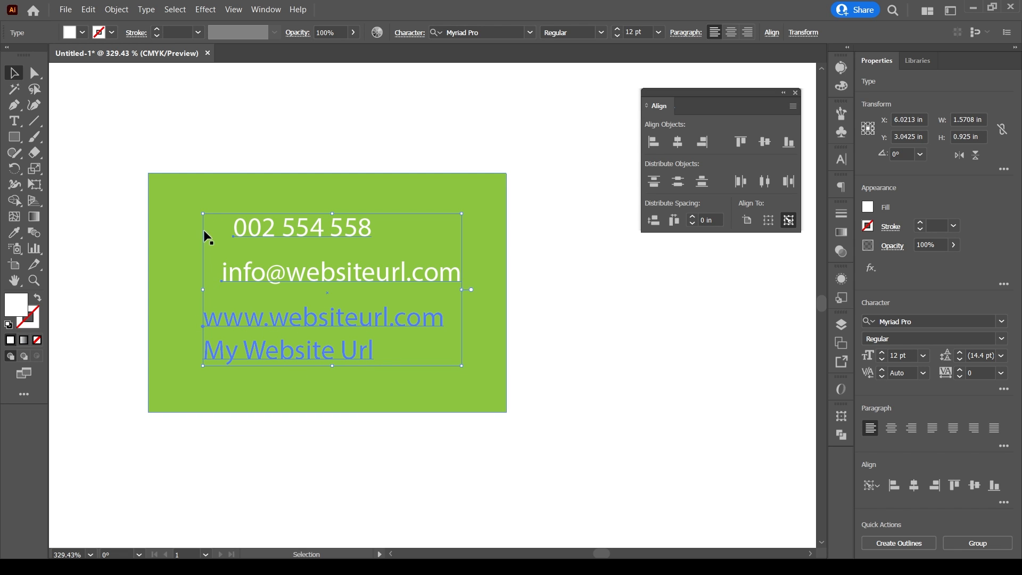
{"action": "left_click", "coordinate": [654, 141]}
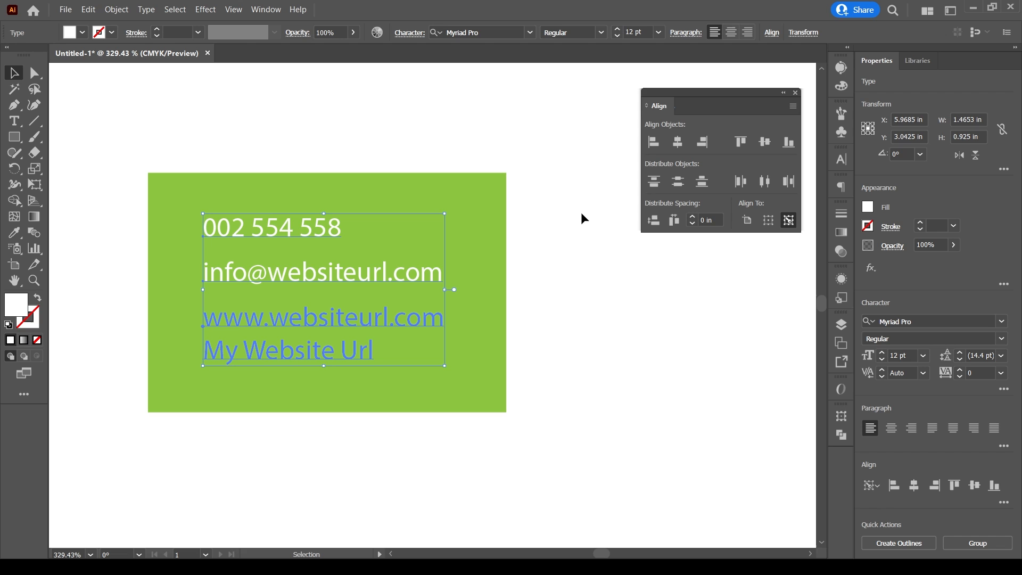
{"action": "left_click", "coordinate": [623, 329]}
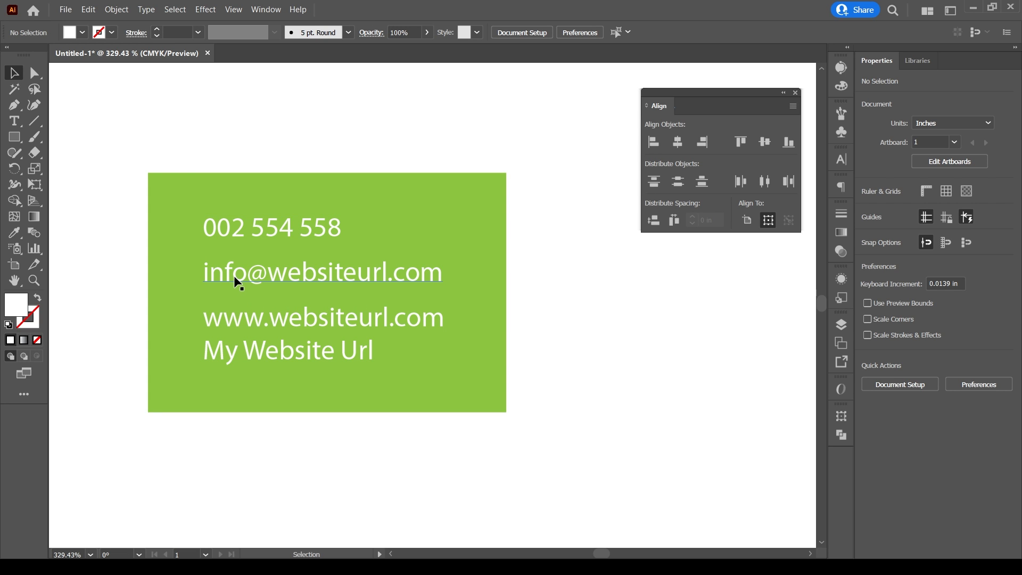
Move the email line down close to the website text, and distribute the three text objects vertically by their centers.
{"action": "left_click_drag", "start_coordinate": [235, 277], "coordinate": [233, 295]}
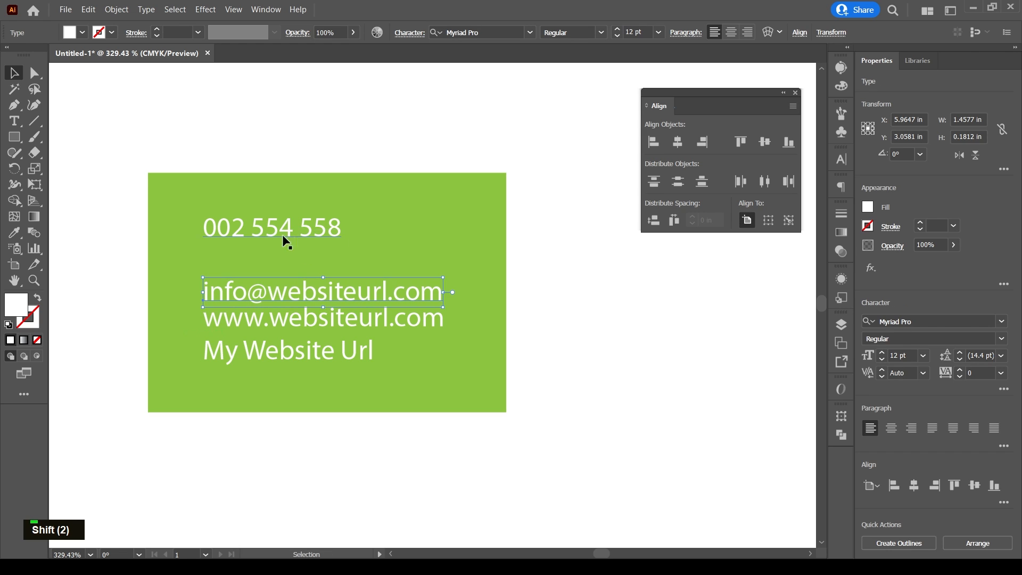
{"action": "left_click", "coordinate": [255, 232], "text": "shift"}
{"action": "left_click", "coordinate": [255, 322], "text": "shift"}
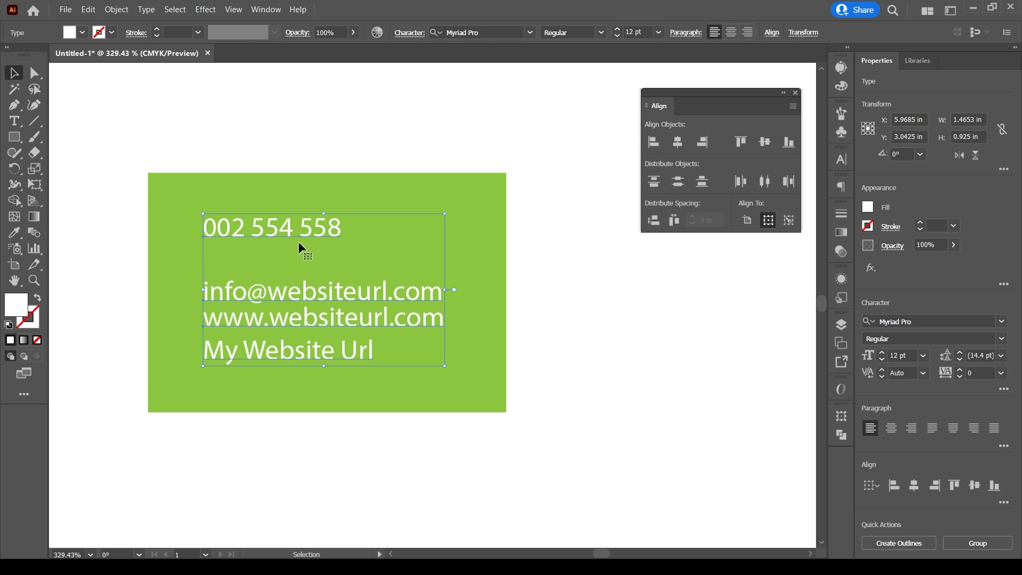
{"action": "left_click", "coordinate": [678, 182]}
{"action": "left_click", "coordinate": [587, 305]}
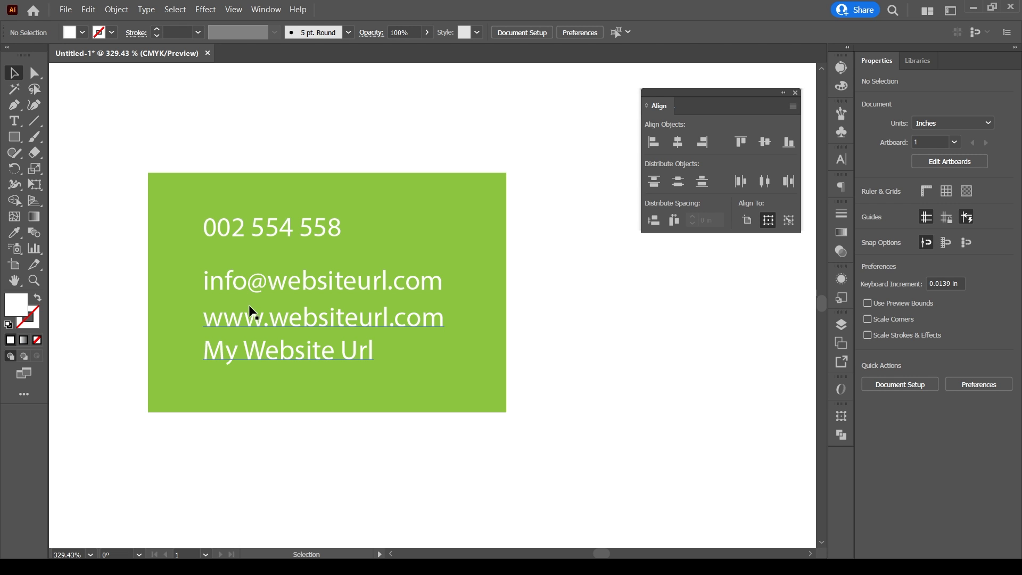
Move the email line up to about Y 2.93 in, between the phone number and the website address, and deselect it.
{"action": "left_click_drag", "start_coordinate": [223, 342], "coordinate": [321, 356]}
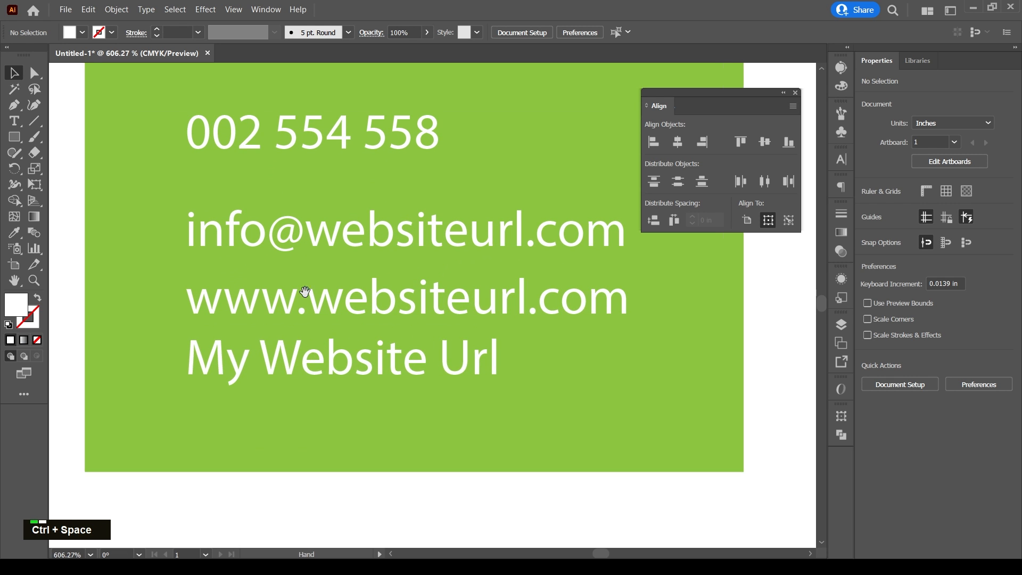
{"action": "left_click_drag", "start_coordinate": [289, 301], "coordinate": [274, 347]}
{"action": "left_click", "coordinate": [286, 359]}
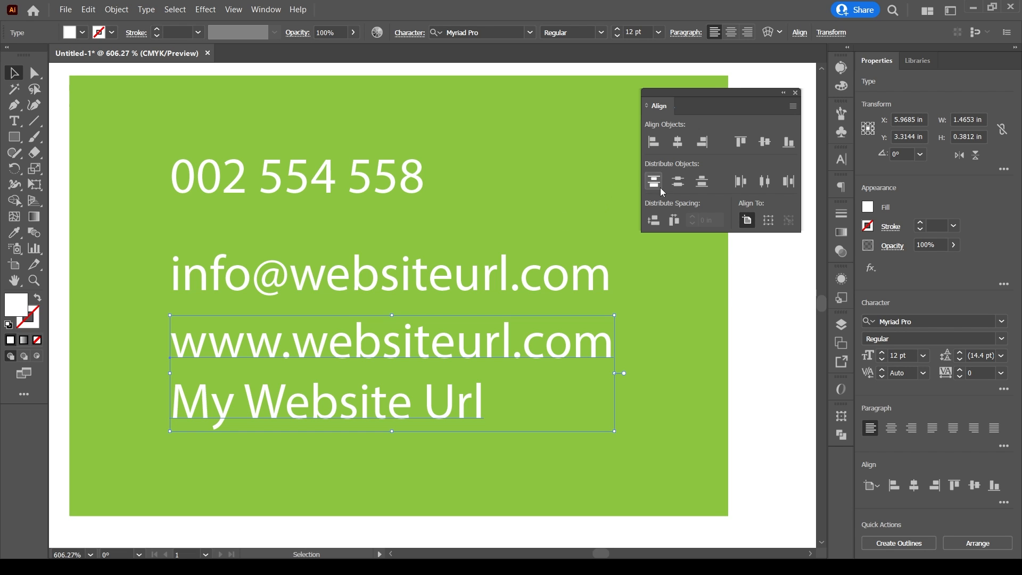
{"action": "left_click_drag", "start_coordinate": [347, 274], "coordinate": [347, 257]}
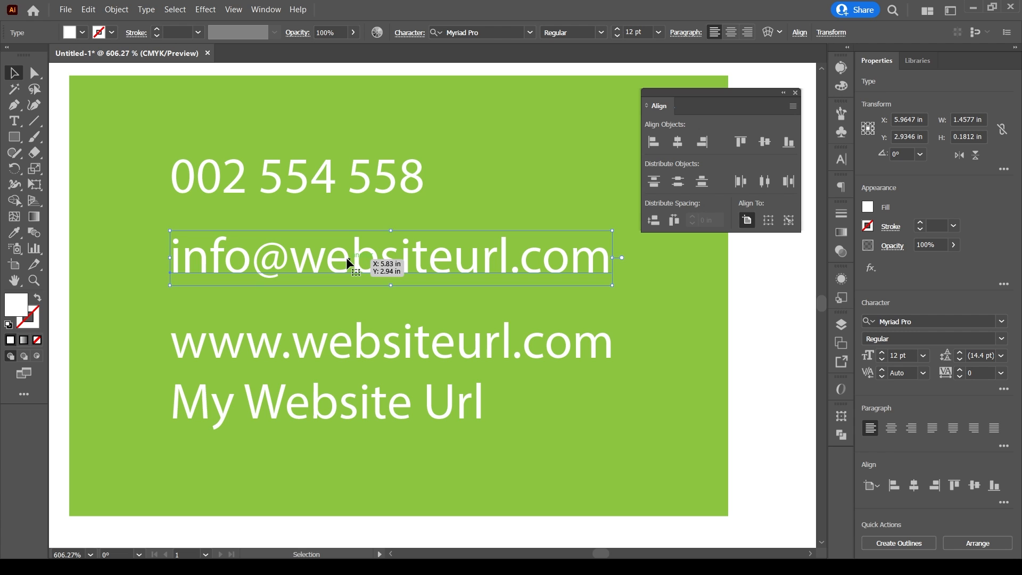
{"action": "key", "text": "ctrl+space"}
{"action": "left_click_drag", "start_coordinate": [346, 257], "coordinate": [212, 258]}
{"action": "left_click", "coordinate": [195, 319]}
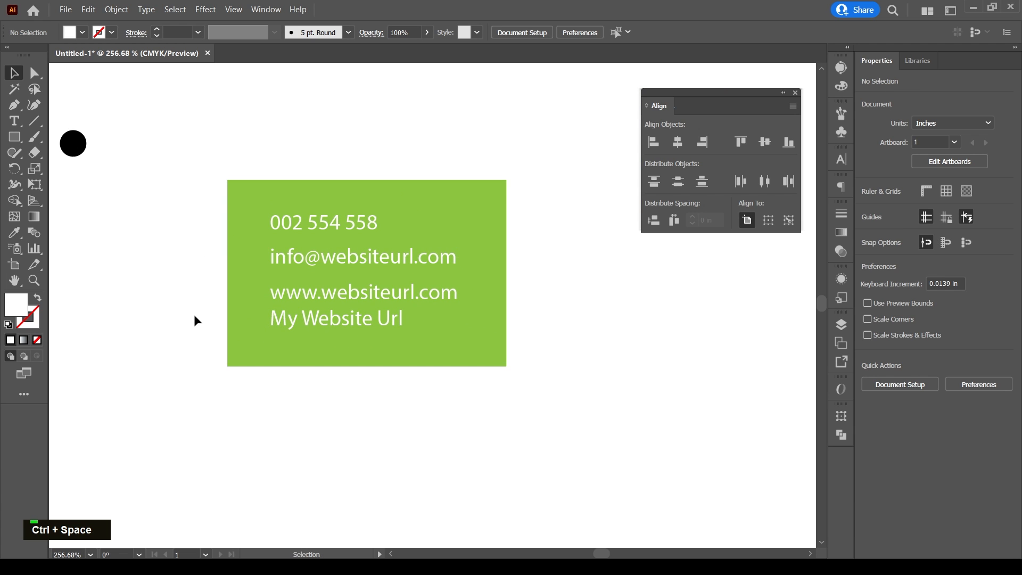
Move the green card with all its text about 7.28 in left and 0.93 in down, off the artboard, and deselect it.
{"action": "left_click_drag", "start_coordinate": [420, 217], "coordinate": [87, 261]}
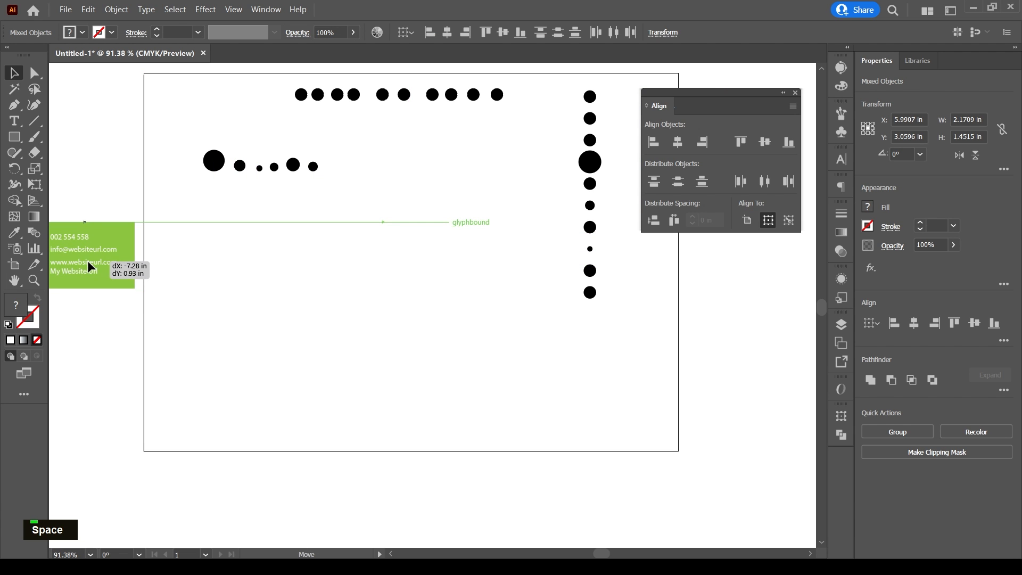
{"action": "left_click", "coordinate": [325, 261]}
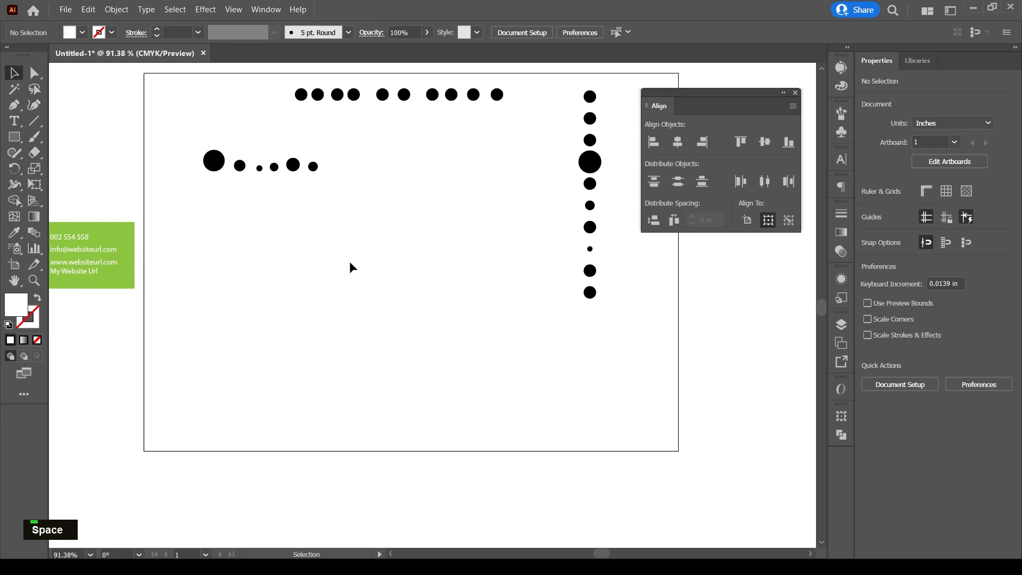
Move the last circle of the six-circle row into the empty area below and enlarge it to about 1.24 in across.
{"action": "left_click", "coordinate": [358, 222], "text": "ctrl"}
{"action": "left_click", "coordinate": [307, 158]}
{"action": "left_click_drag", "start_coordinate": [310, 161], "coordinate": [369, 228]}
{"action": "left_click_drag", "start_coordinate": [347, 203], "coordinate": [407, 266]}
Fill the enlarged circle with the magenta swatch.
{"action": "left_click", "coordinate": [867, 207]}
{"action": "left_click", "coordinate": [812, 259]}
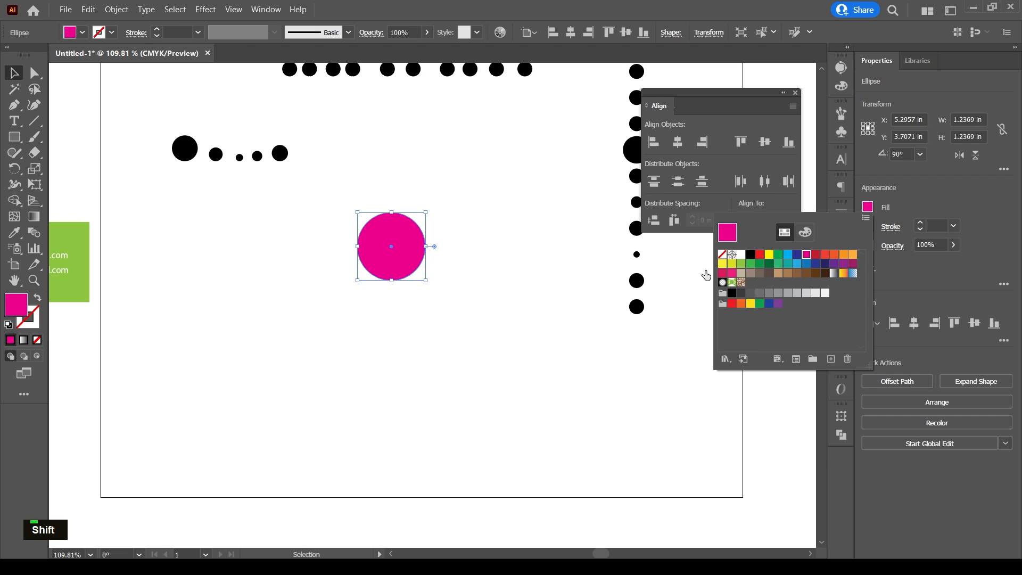
Move the Align panel clear of the circle column and align the magenta circle to the artboard's left, right and finally horizontal centre.
{"action": "key", "text": "space"}
{"action": "left_click_drag", "start_coordinate": [470, 308], "coordinate": [389, 323]}
{"action": "key", "text": "ctrl+space"}
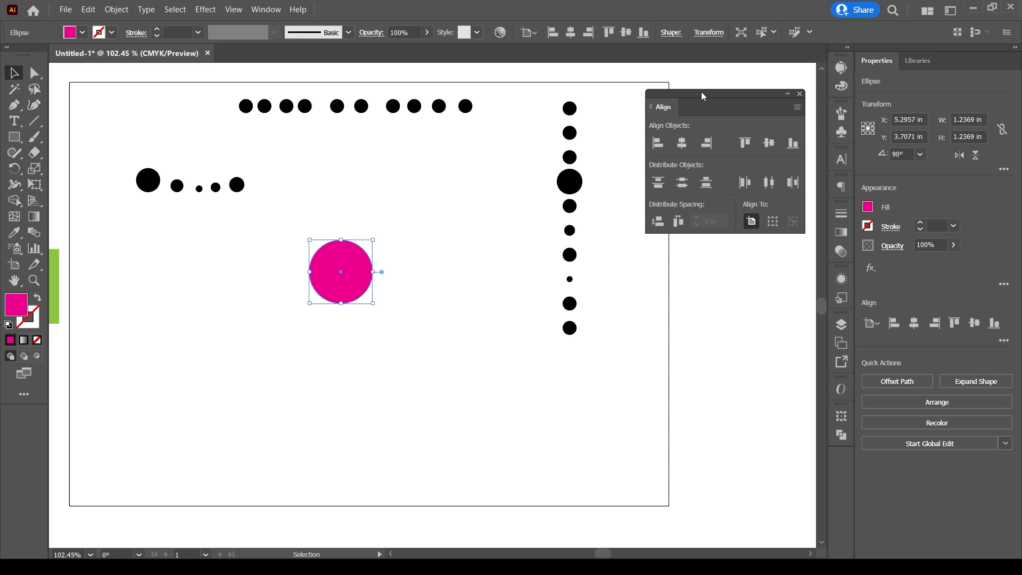
{"action": "left_click_drag", "start_coordinate": [702, 96], "coordinate": [731, 101]}
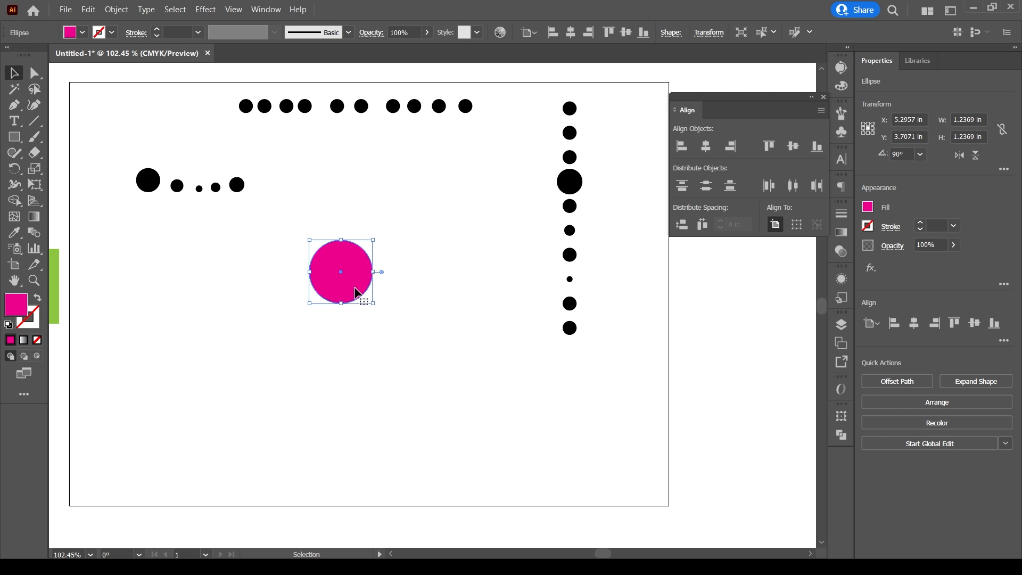
{"action": "double_click", "coordinate": [376, 330]}
{"action": "left_click", "coordinate": [316, 249]}
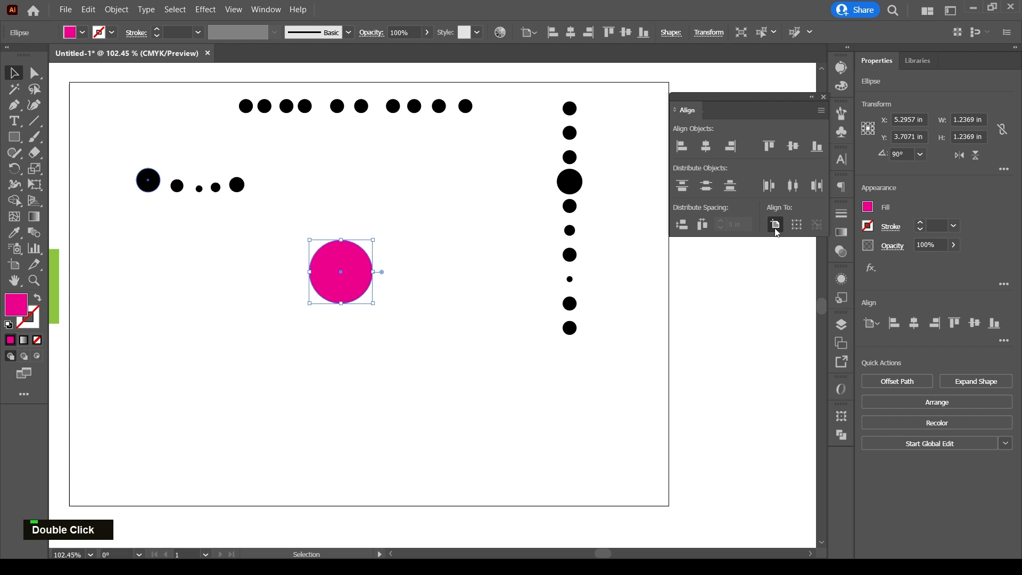
{"action": "left_click", "coordinate": [682, 146]}
{"action": "left_click", "coordinate": [731, 146]}
{"action": "left_click", "coordinate": [706, 146]}
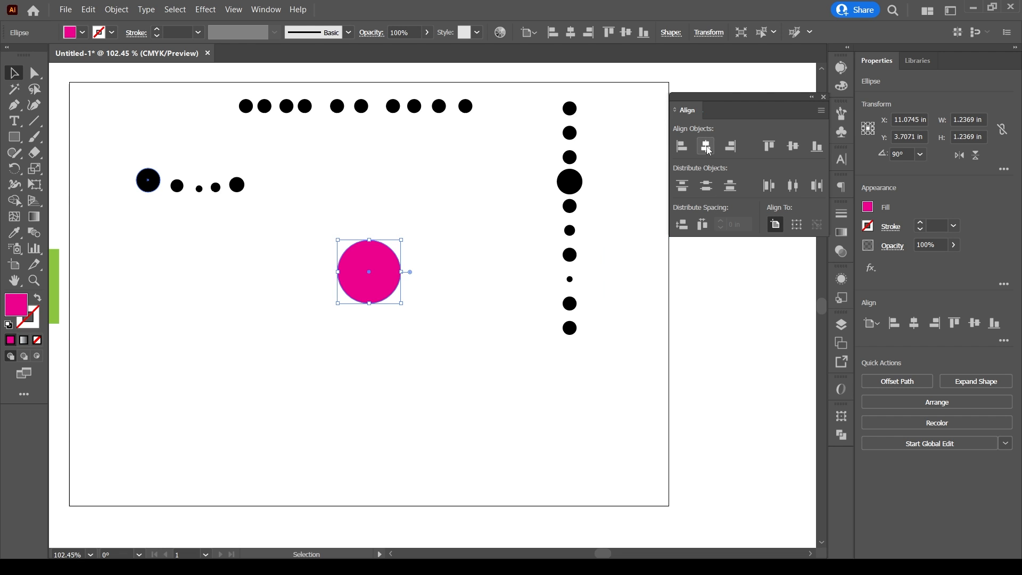
Align the magenta circle to the artboard's top and bottom edges, finishing with it vertically centred.
{"action": "left_click", "coordinate": [769, 147]}
{"action": "double_click", "coordinate": [793, 147]}
{"action": "left_click", "coordinate": [817, 152]}
{"action": "left_click", "coordinate": [795, 150]}
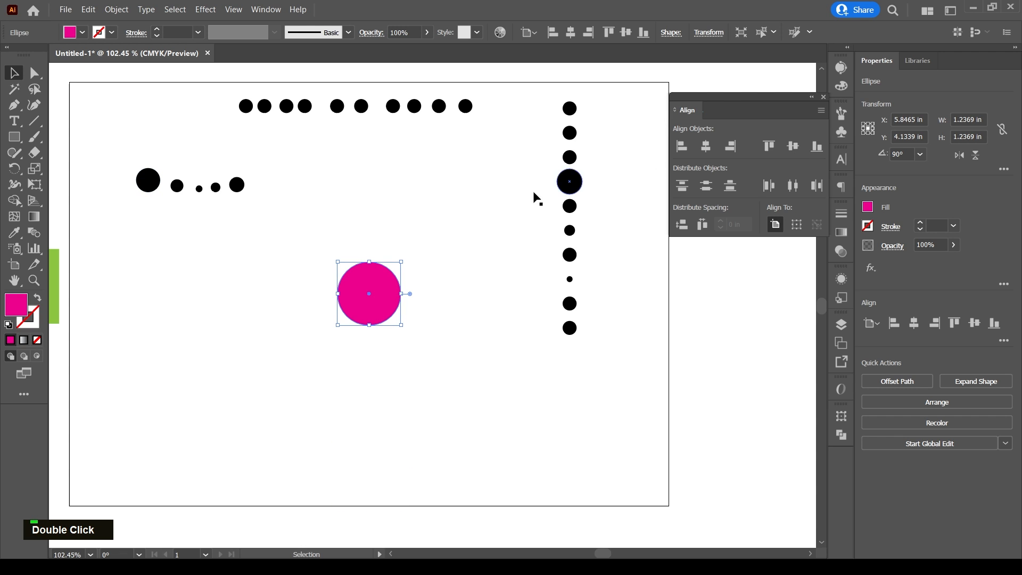
Run the magenta circle through all six artboard alignments, ending in the artboard's bottom-right corner.
{"action": "left_click", "coordinate": [682, 146]}
{"action": "left_click", "coordinate": [706, 145]}
{"action": "left_click", "coordinate": [730, 147]}
{"action": "left_click", "coordinate": [769, 146]}
{"action": "left_click", "coordinate": [793, 146]}
{"action": "left_click", "coordinate": [816, 146]}
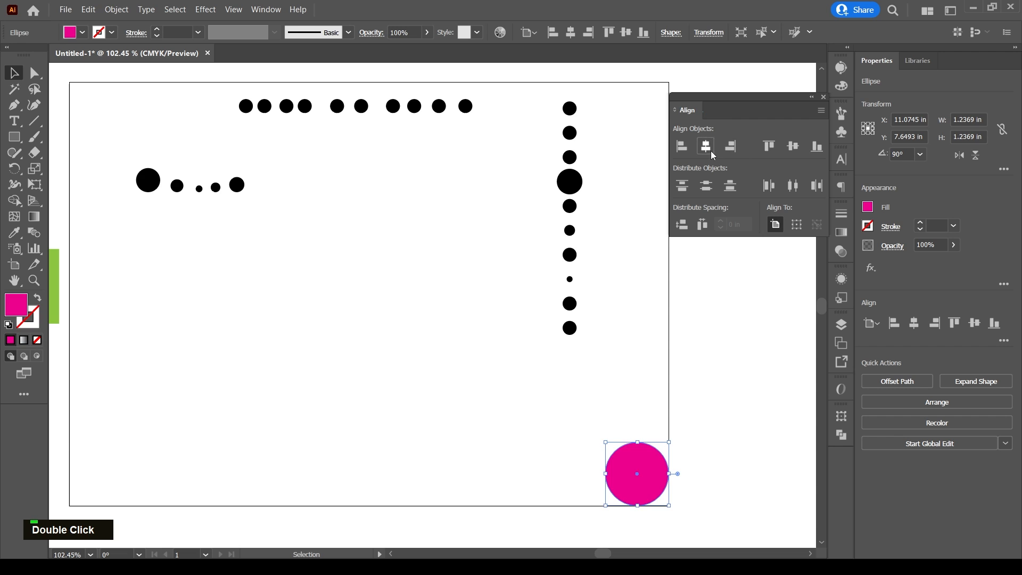
Try left and right alignment of the magenta circle at the artboard's mid-height, ending with it centred on the artboard.
{"action": "left_click", "coordinate": [708, 149]}
{"action": "left_click", "coordinate": [682, 146]}
{"action": "left_click", "coordinate": [793, 147]}
{"action": "left_click", "coordinate": [730, 146]}
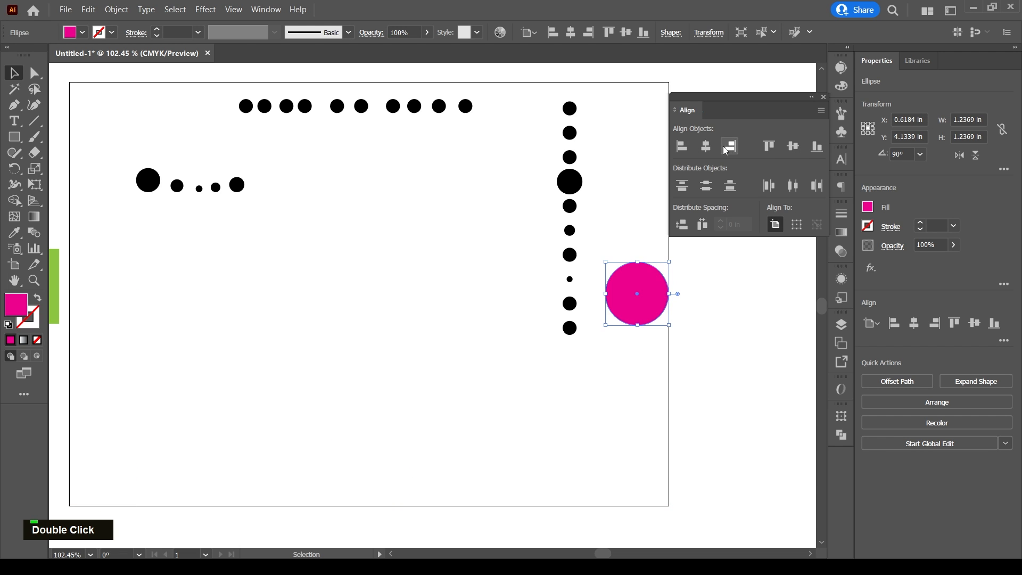
{"action": "left_click", "coordinate": [706, 146]}
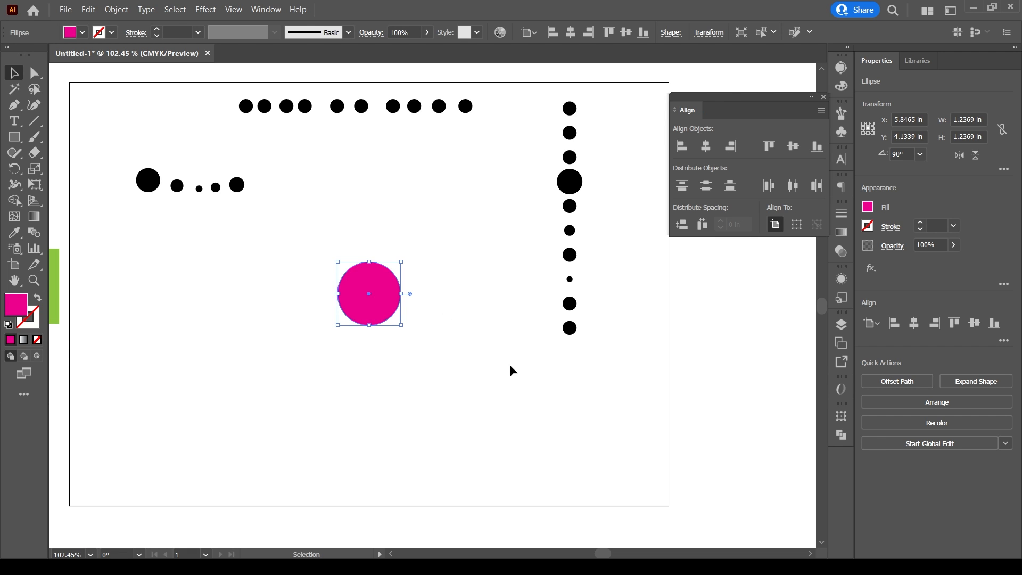
Select the ten-circle column, make its largest circle the key object, and align the circles to its left, right and finally horizontal centre.
{"action": "left_click_drag", "start_coordinate": [549, 321], "coordinate": [615, 103]}
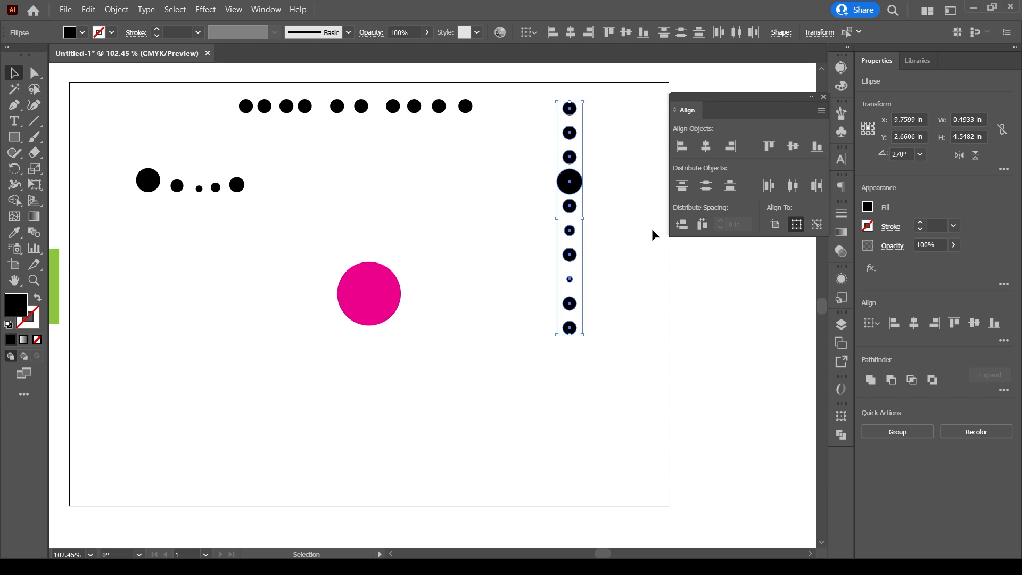
{"action": "left_click", "coordinate": [573, 183]}
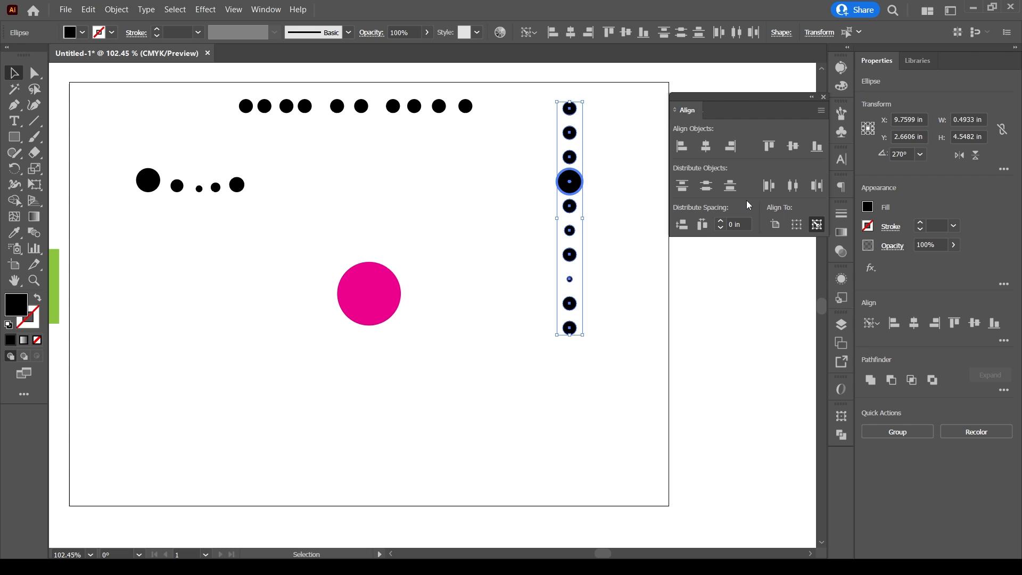
{"action": "left_click", "coordinate": [682, 146]}
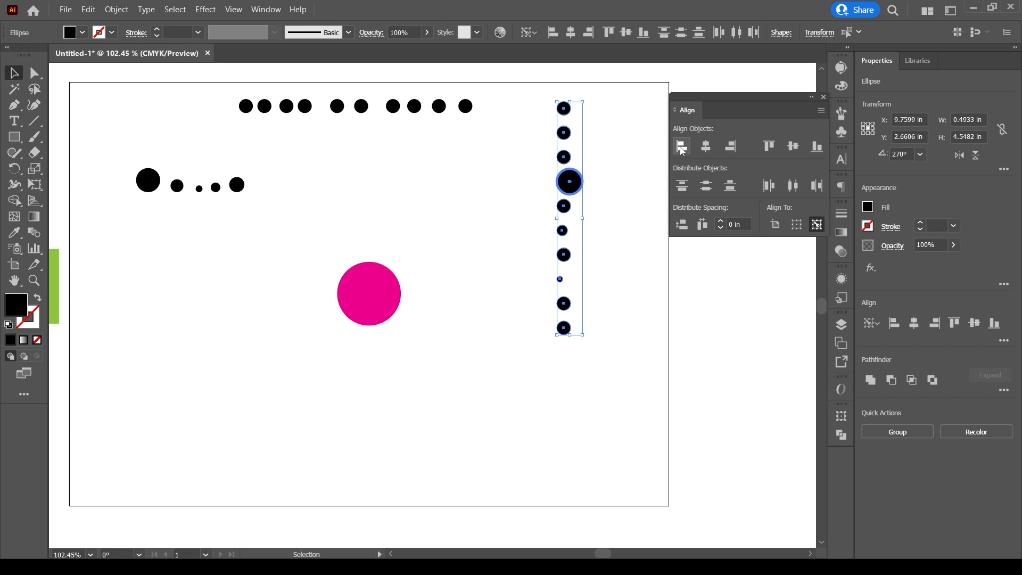
{"action": "left_click", "coordinate": [733, 152]}
{"action": "left_click", "coordinate": [706, 148]}
Try vertically centring the column's circles on the key circle, and undo it to restore the column.
{"action": "left_click", "coordinate": [794, 151]}
{"action": "double_click", "coordinate": [570, 181]}
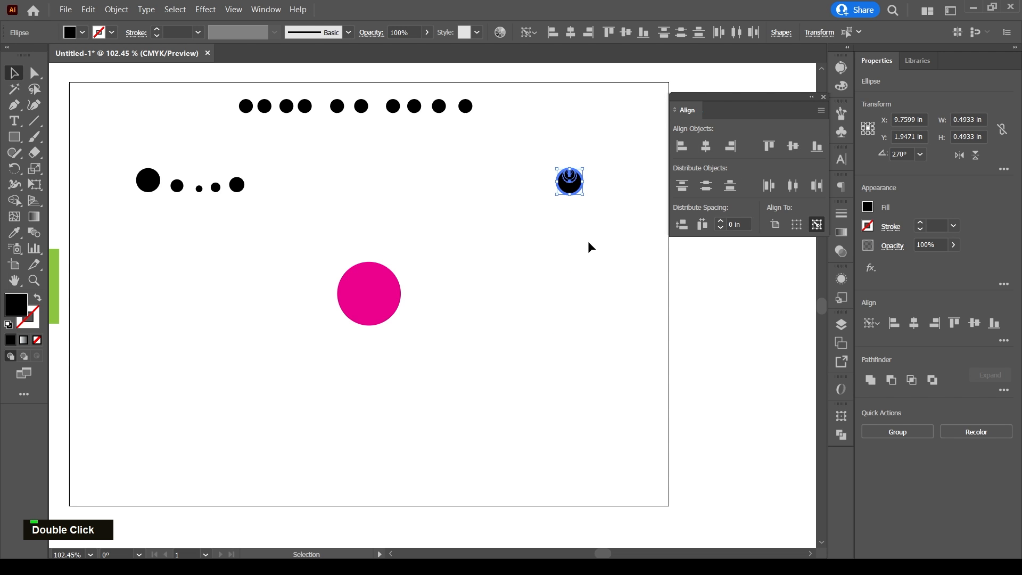
{"action": "key", "text": "ctrl+z"}
{"action": "key", "text": "ctrl+z"}
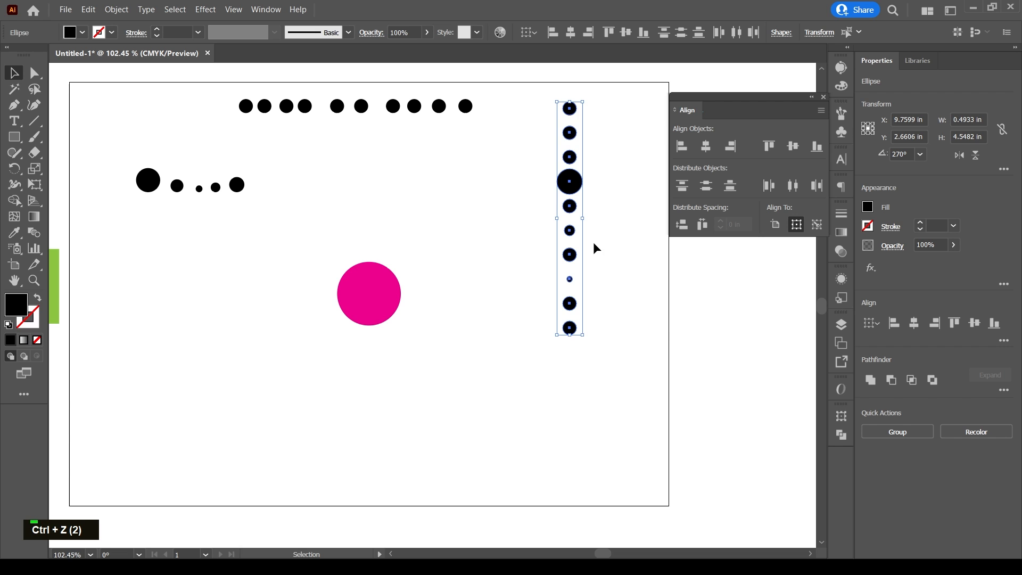
Distribute the column's circles with equal vertical space between their edges and deselect them.
{"action": "left_click", "coordinate": [683, 225]}
{"action": "left_click_drag", "start_coordinate": [619, 426], "coordinate": [437, 100]}
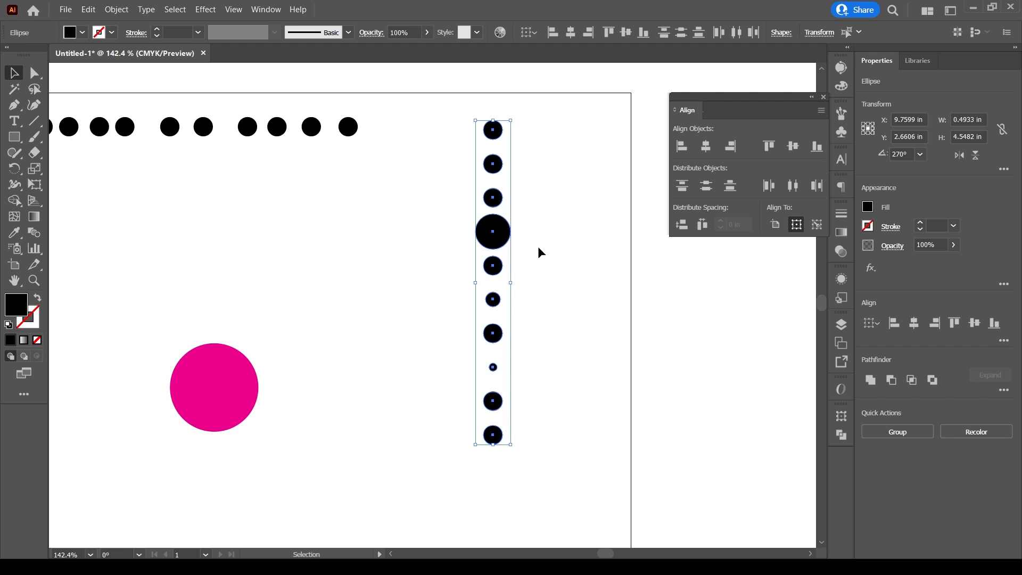
{"action": "left_click", "coordinate": [552, 235], "text": "ctrl"}
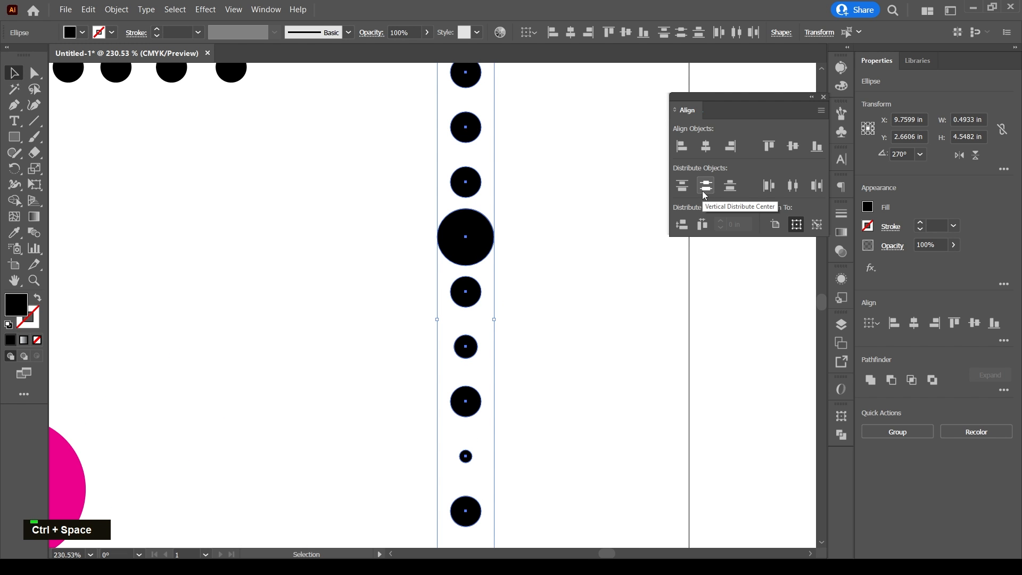
{"action": "left_click", "coordinate": [685, 231]}
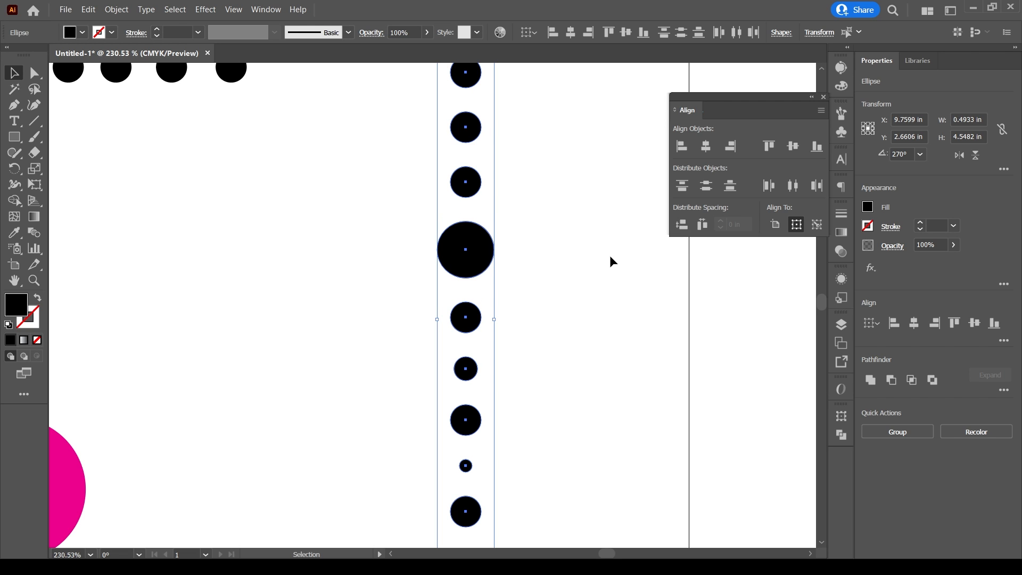
{"action": "left_click", "coordinate": [551, 321]}
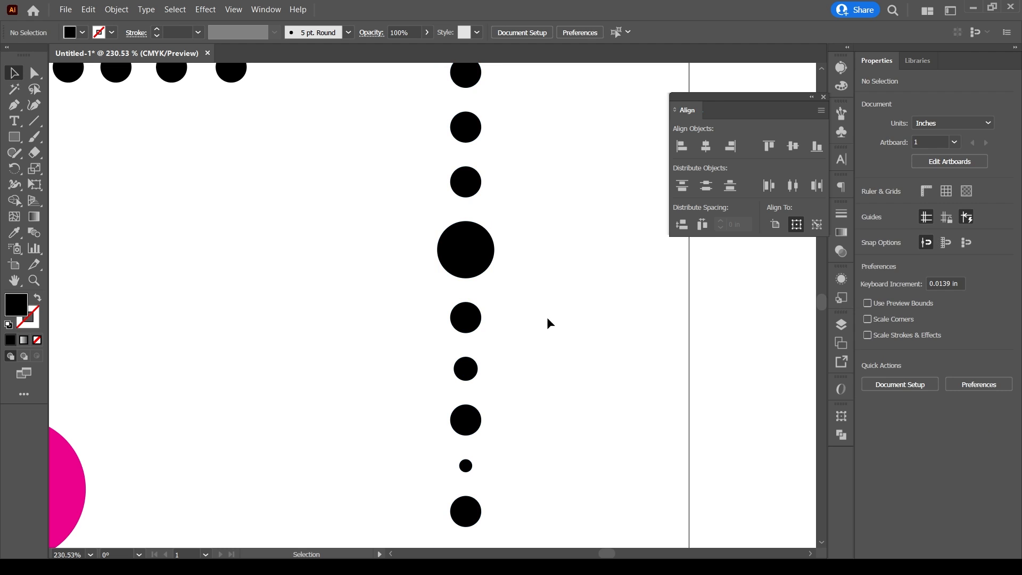
Examine the gaps between the differently sized circles along the whole column.
{"action": "key", "text": "space"}
{"action": "left_click_drag", "start_coordinate": [472, 176], "coordinate": [471, 253]}
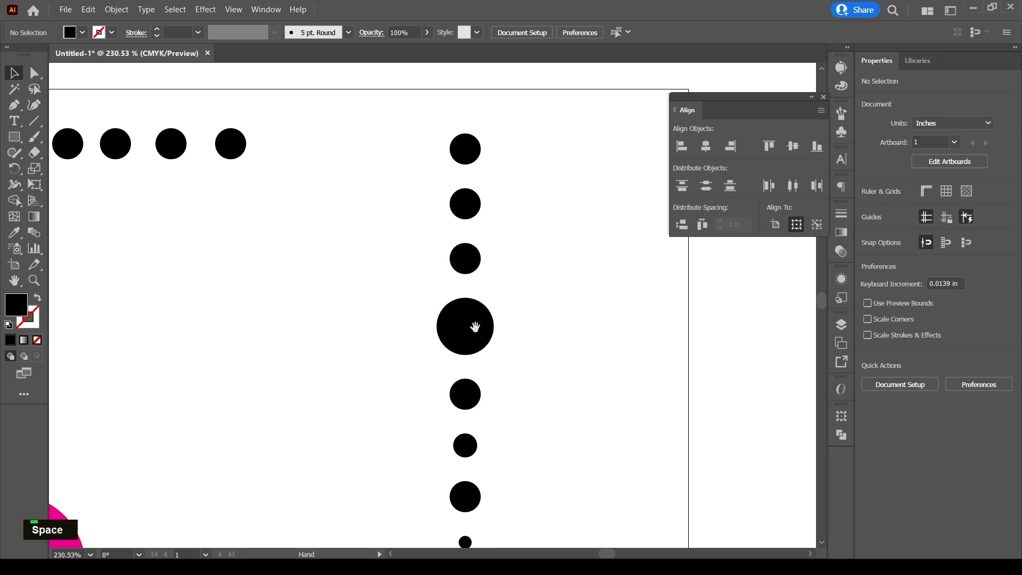
{"action": "left_click_drag", "start_coordinate": [474, 327], "coordinate": [466, 171]}
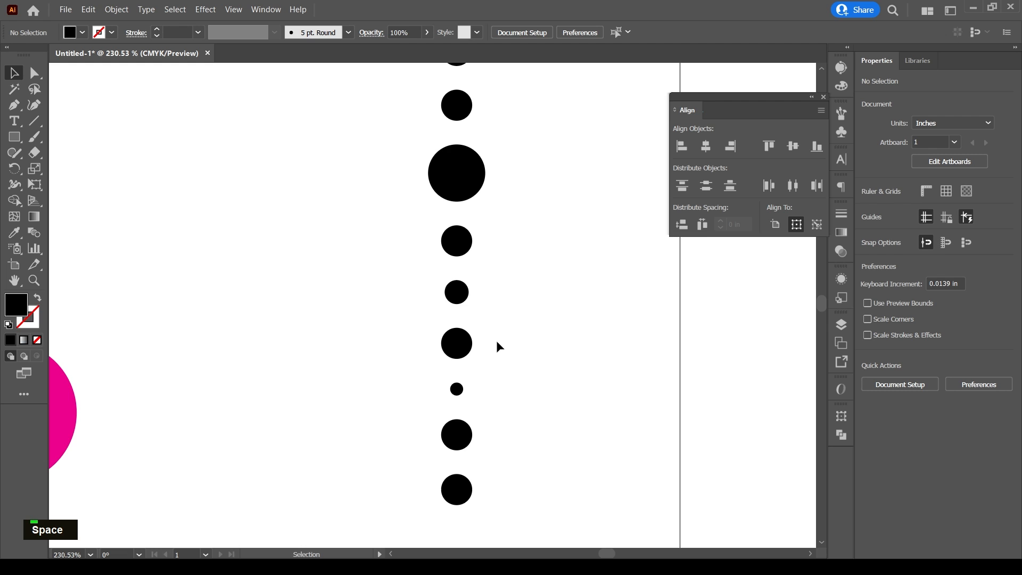
{"action": "key", "text": "ctrl+space"}
{"action": "left_click", "coordinate": [491, 394], "text": "ctrl"}
{"action": "left_click_drag", "start_coordinate": [454, 219], "coordinate": [439, 417]}
{"action": "left_click_drag", "start_coordinate": [446, 199], "coordinate": [276, 278]}
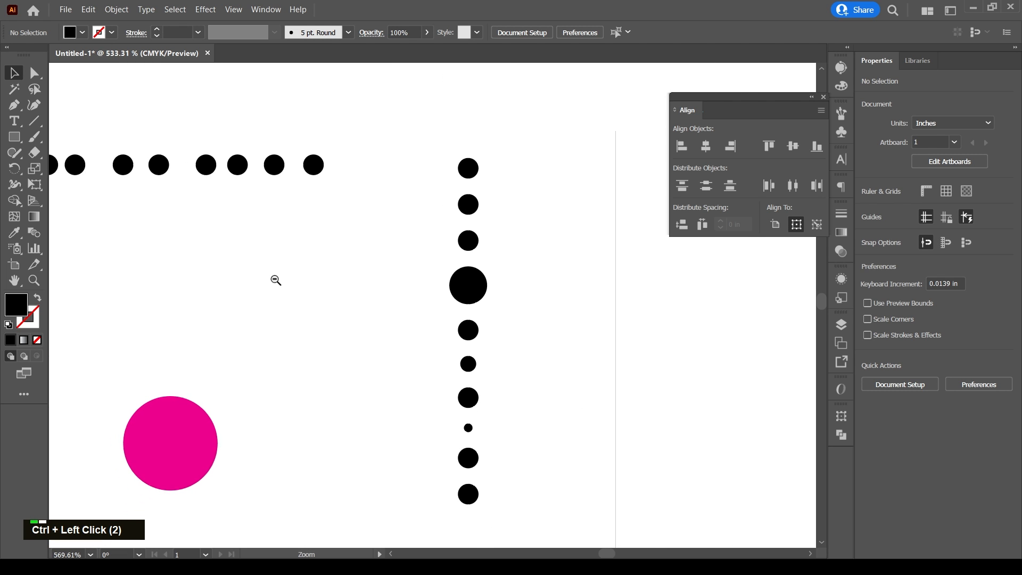
{"action": "left_click_drag", "start_coordinate": [477, 326], "coordinate": [472, 302]}
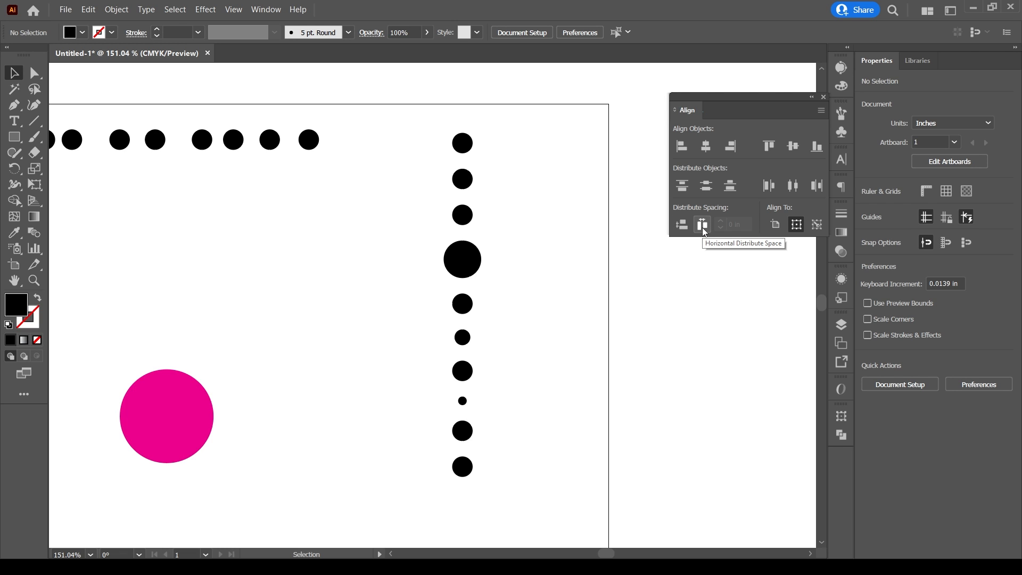
Select the ten-circle row along the artboard's top and distribute it with equal horizontal space between the circles.
{"action": "double_click", "coordinate": [791, 229]}
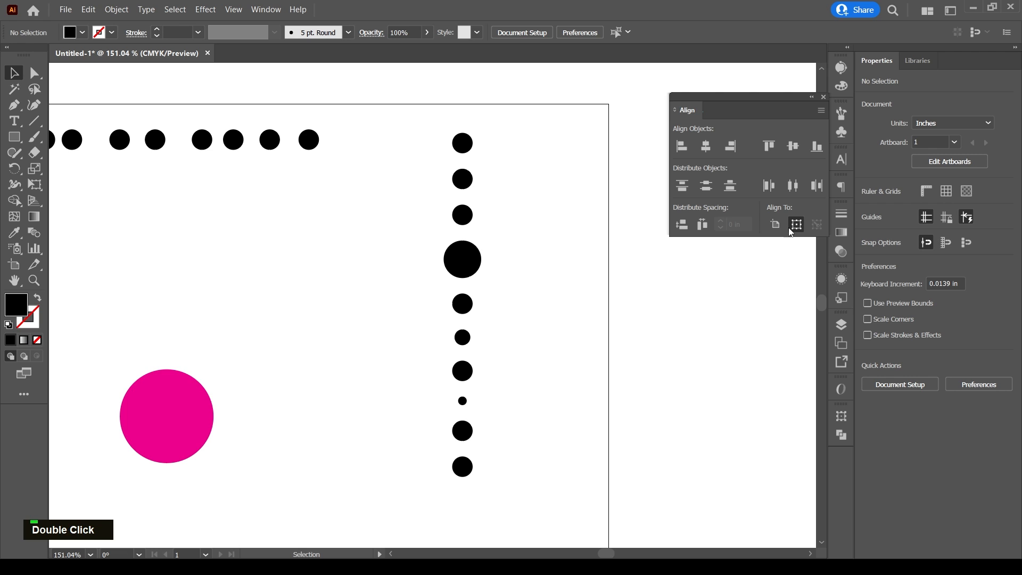
{"action": "left_click", "coordinate": [466, 143]}
{"action": "left_click_drag", "start_coordinate": [482, 228], "coordinate": [416, 508]}
{"action": "key", "text": "space"}
{"action": "left_click_drag", "start_coordinate": [265, 207], "coordinate": [437, 282]}
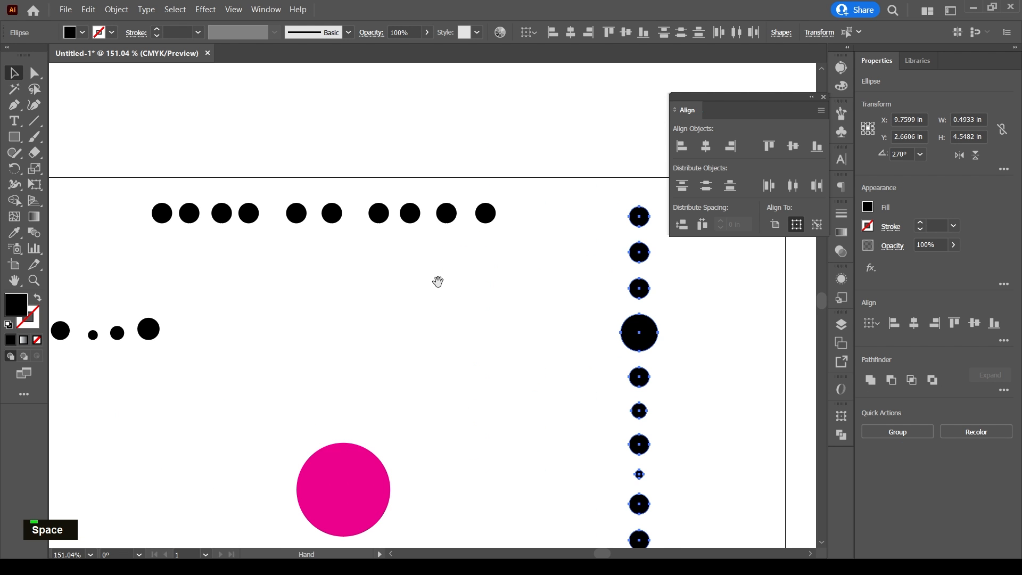
{"action": "left_click_drag", "start_coordinate": [164, 242], "coordinate": [528, 189]}
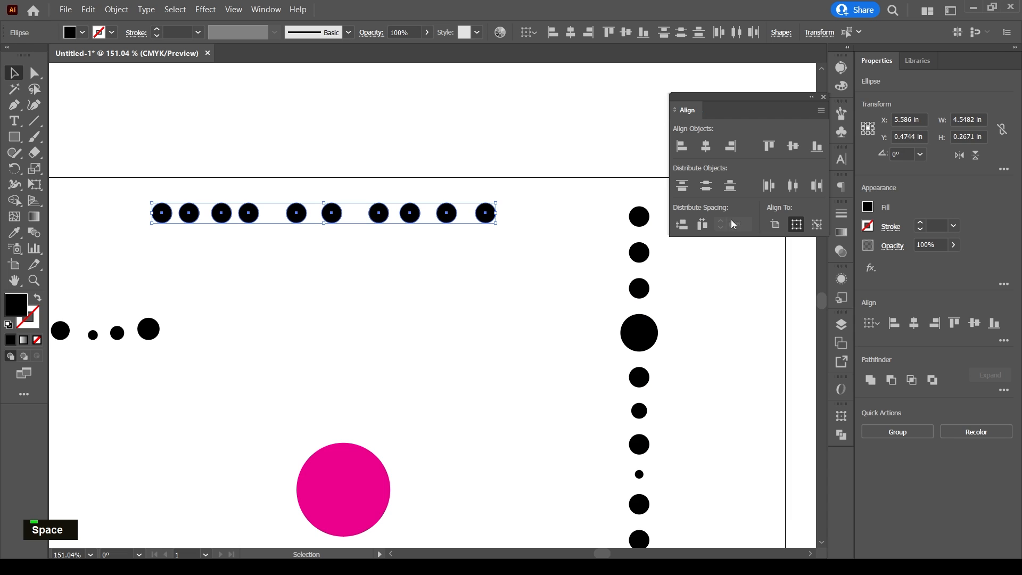
{"action": "left_click", "coordinate": [702, 224]}
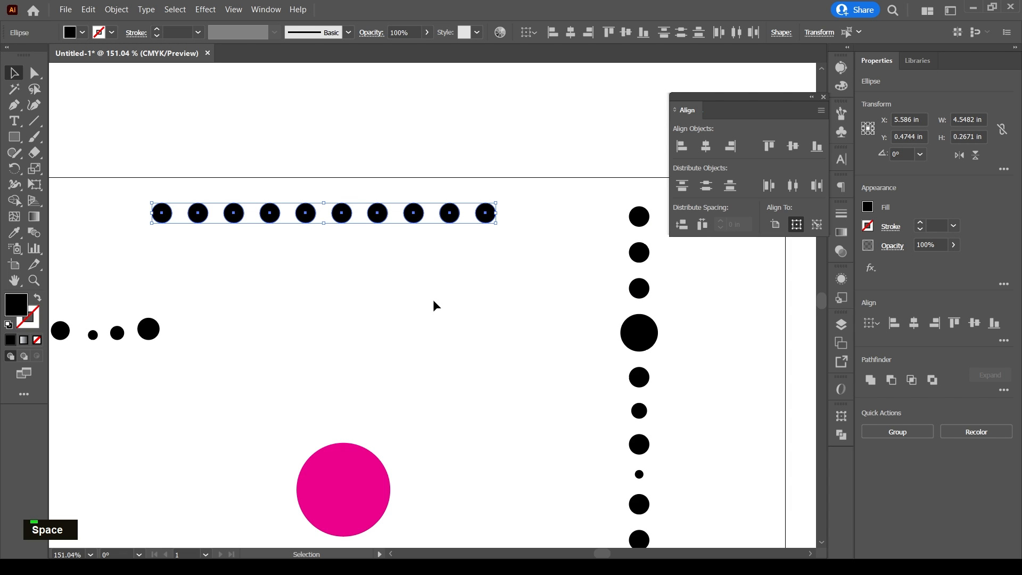